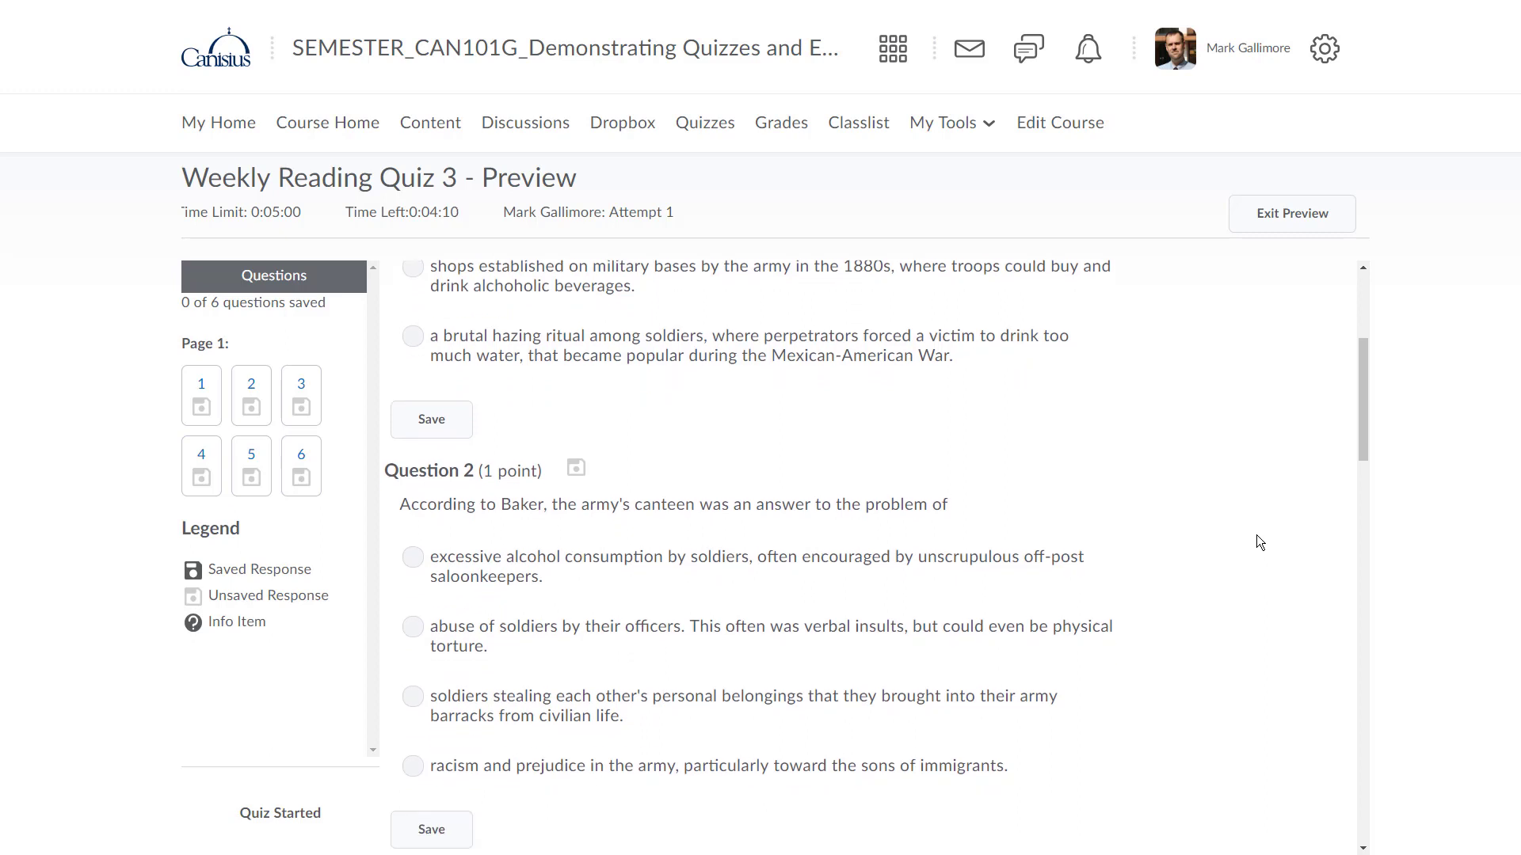
# - Read through the first questions and answer choices in the Weekly Reading Quiz 3 preview
pyautogui.scroll(-1, 1259, 542)
pyautogui.scroll(-2, 1256, 534)
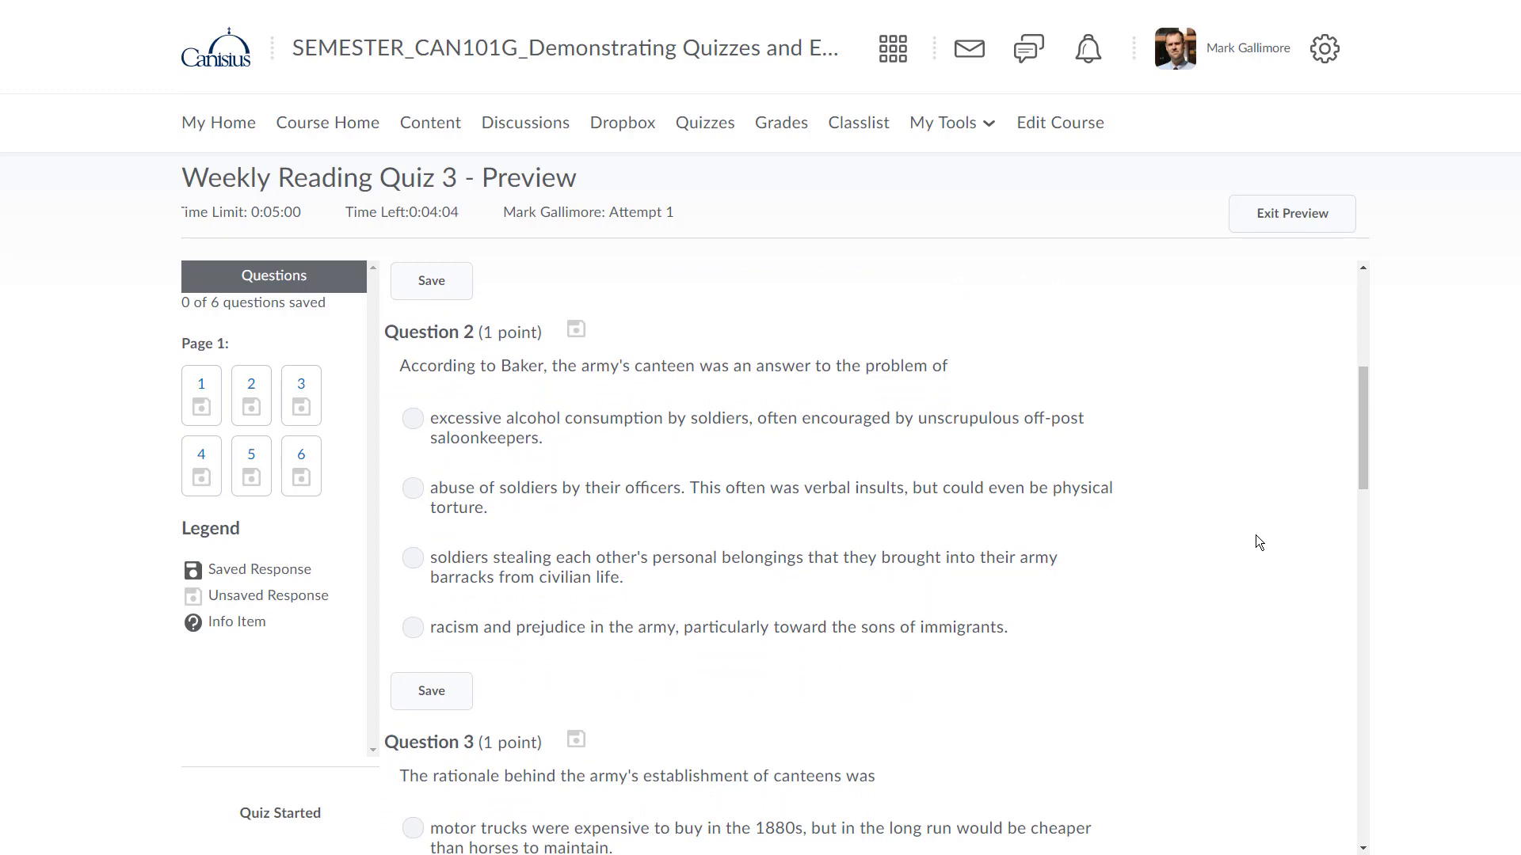
pyautogui.scroll(-2, 1255, 535)
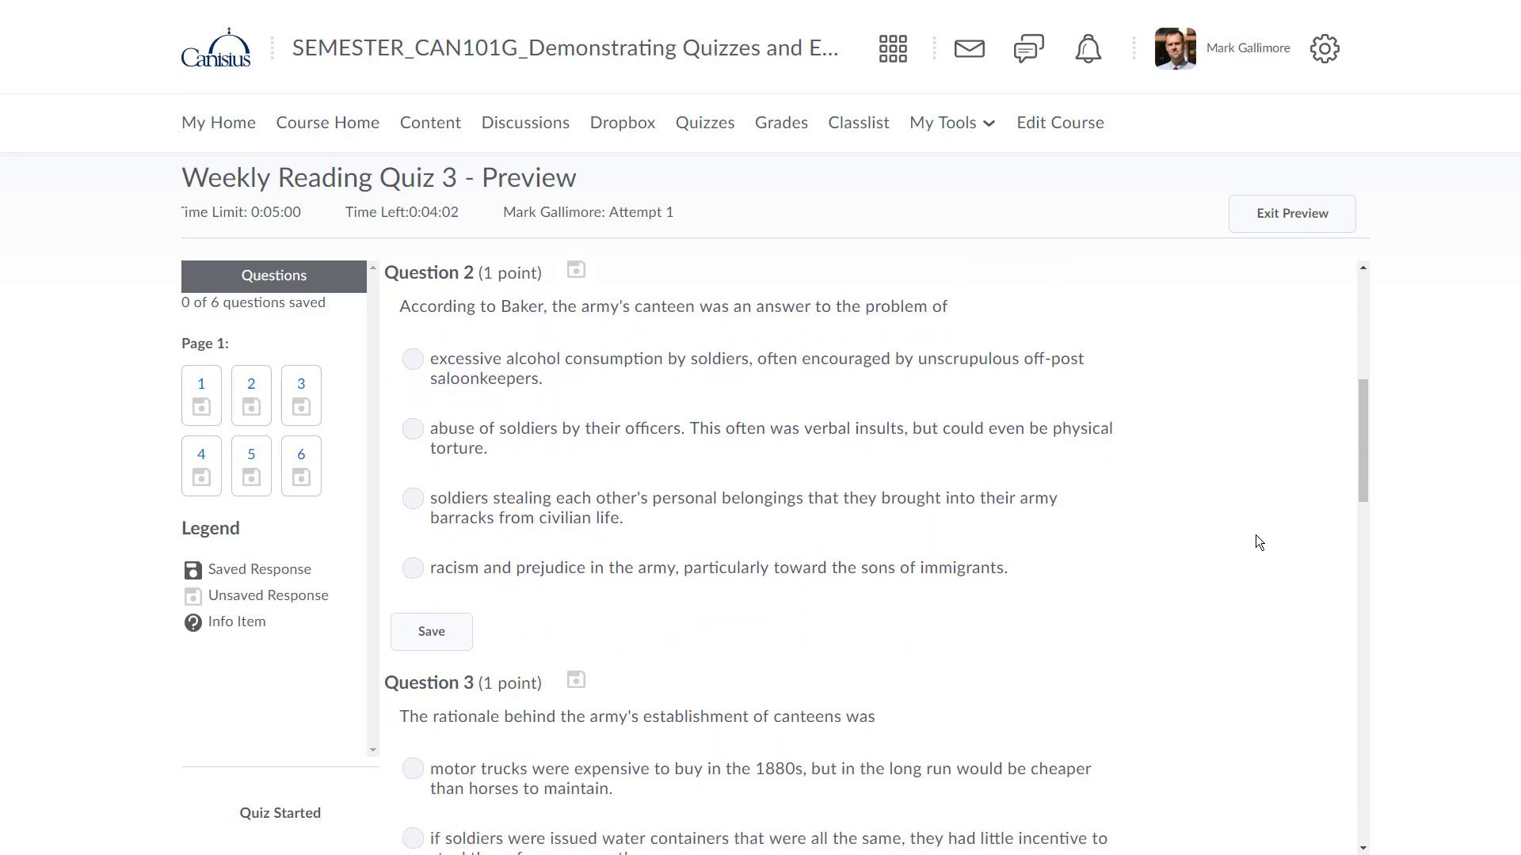
pyautogui.scroll(-1, 1255, 537)
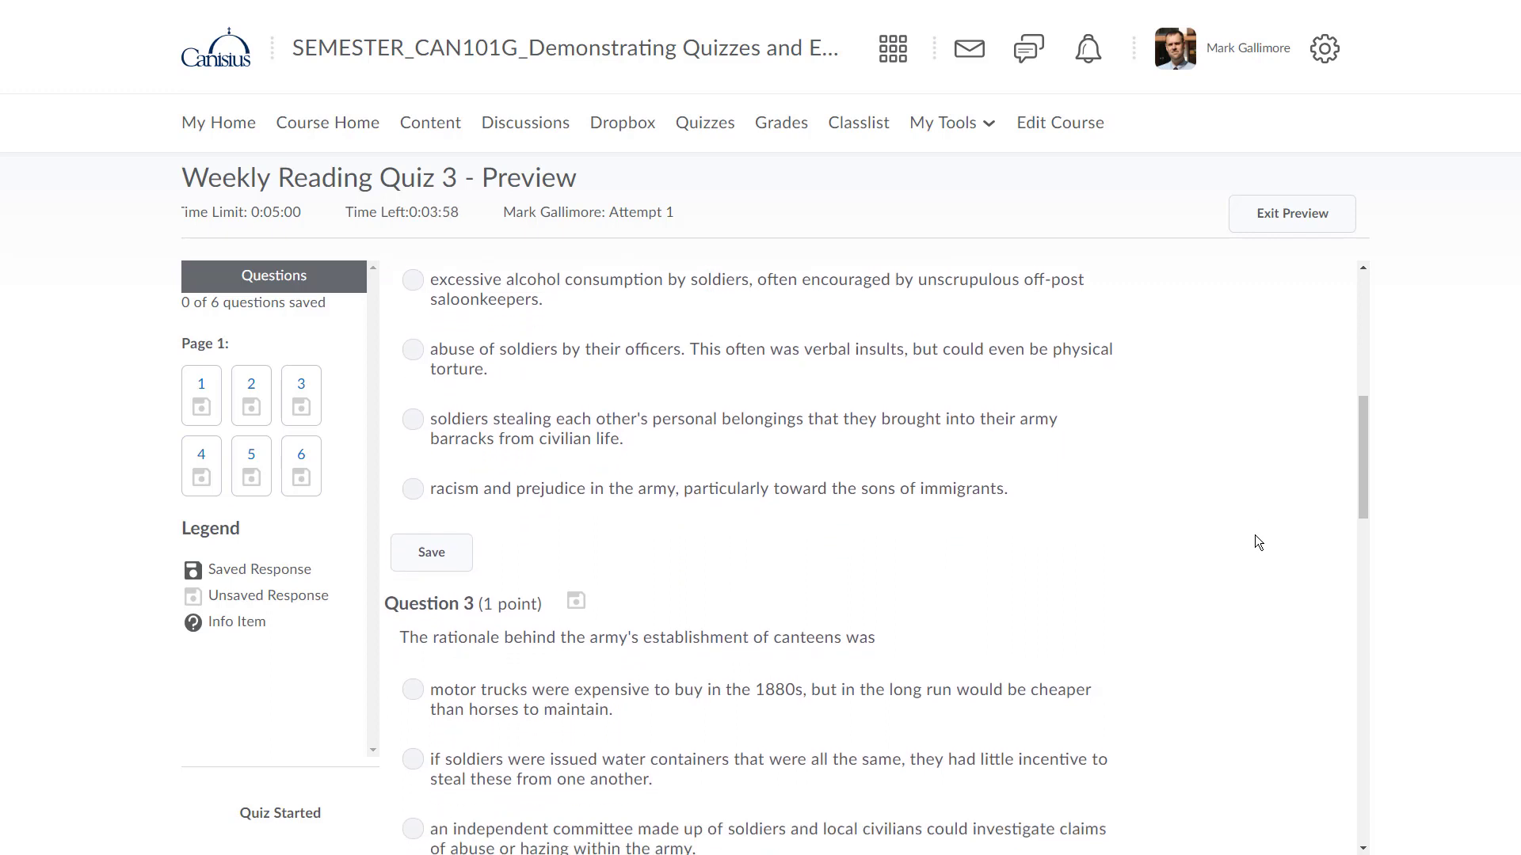
pyautogui.scroll(-1, 1254, 535)
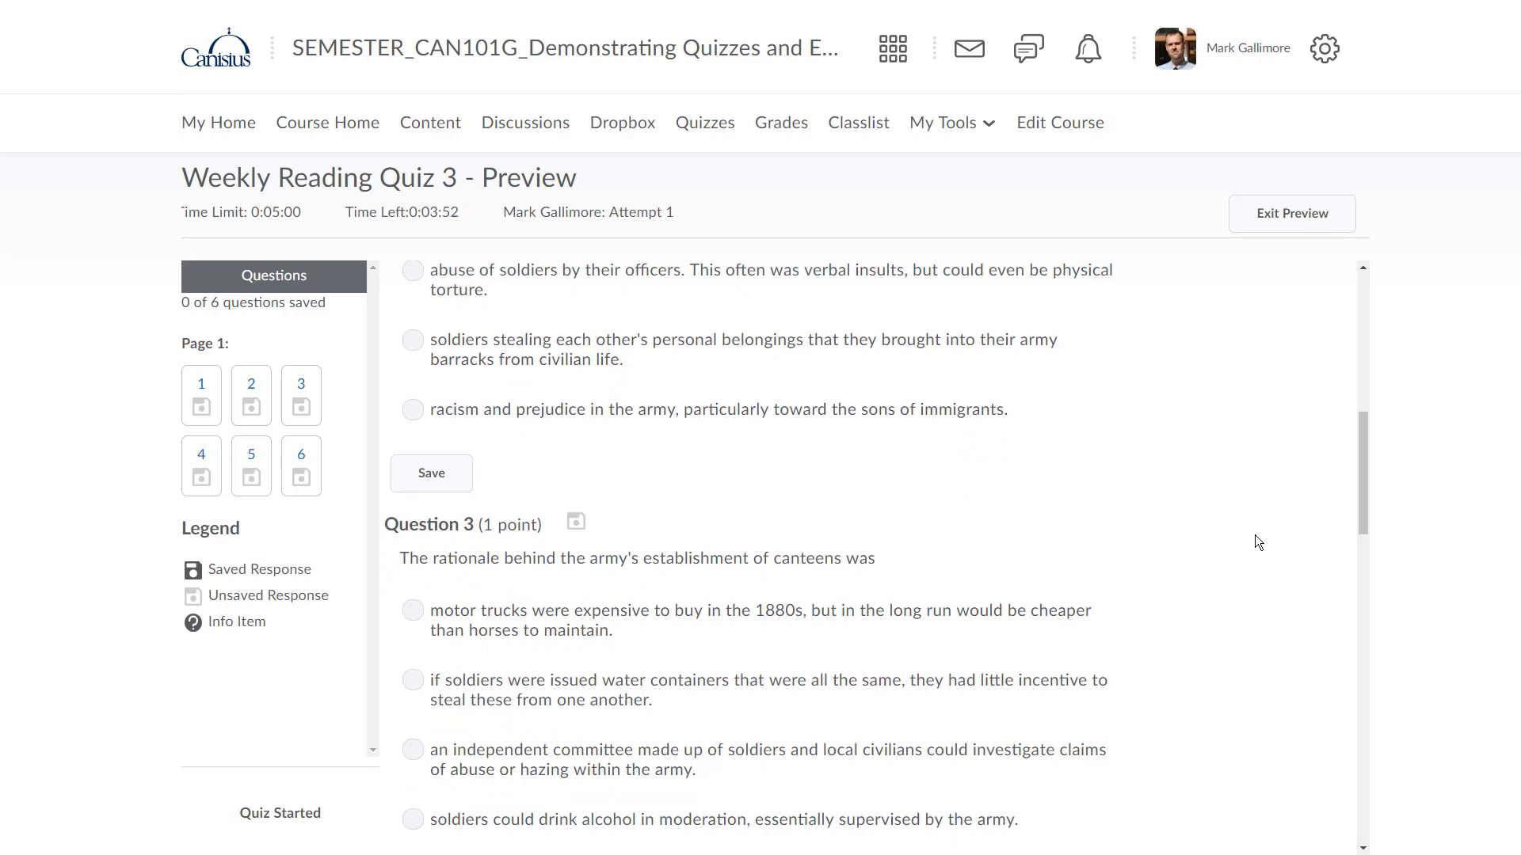
pyautogui.scroll(-1, 1254, 535)
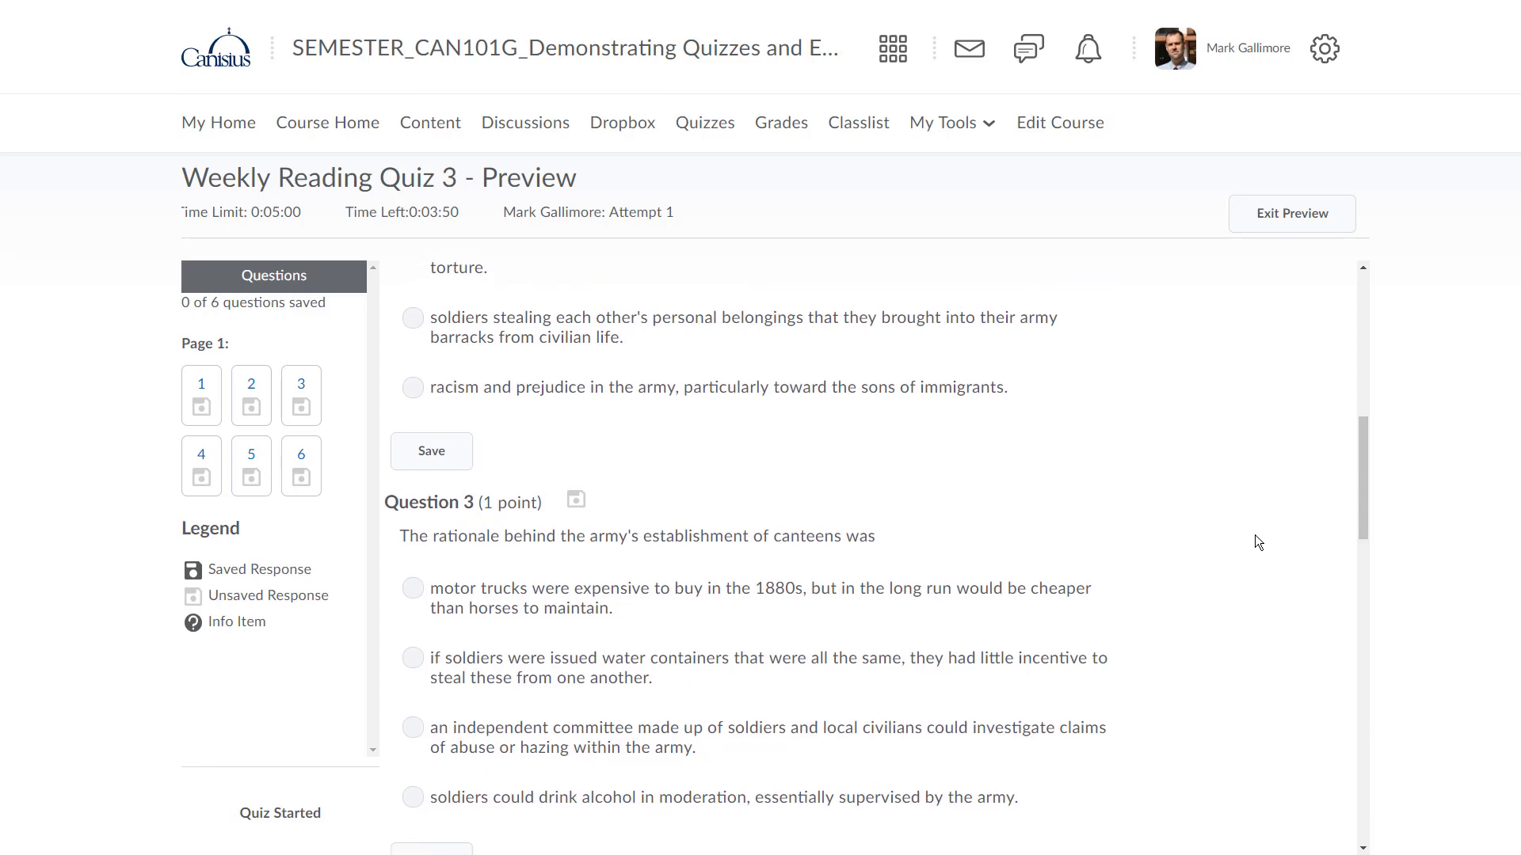
pyautogui.scroll(1, 1256, 537)
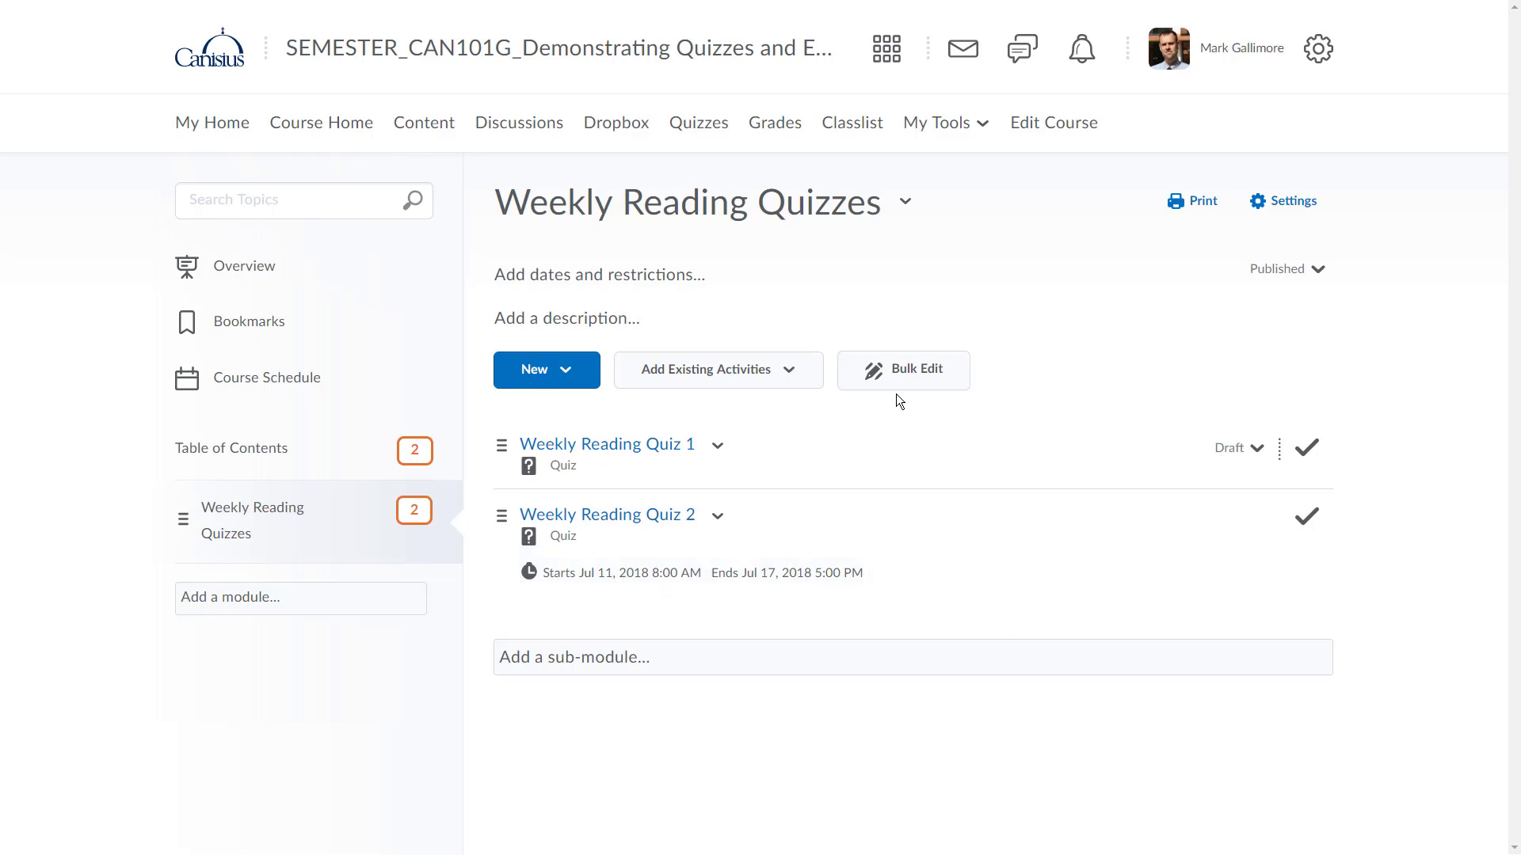
# - Open the course's quiz management list and check the availability and status of Weekly Reading Quizzes 1 and 2
pyautogui.click(705, 130)
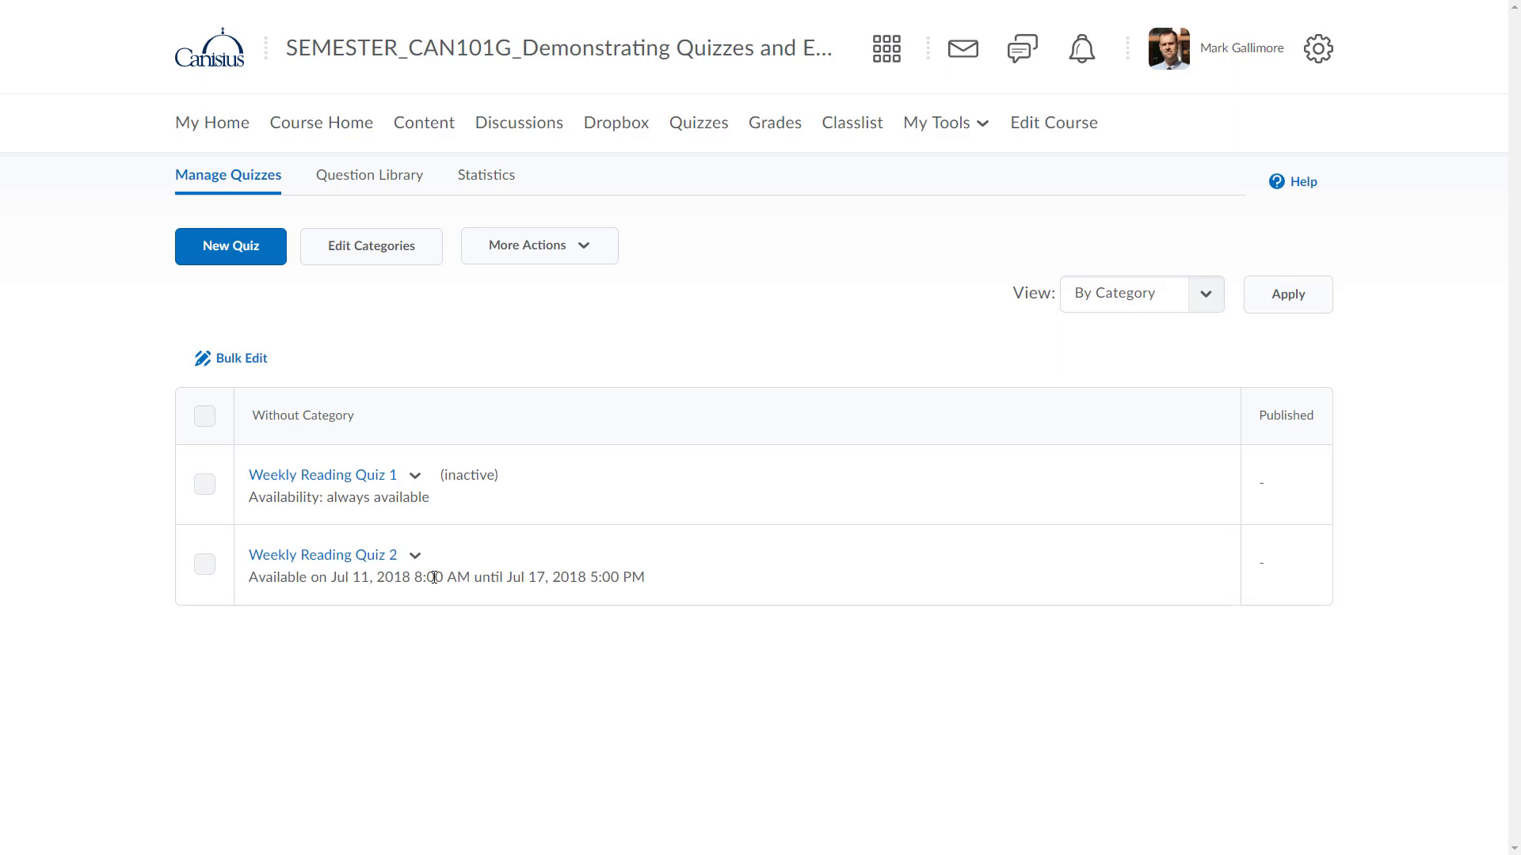
pyautogui.moveTo(273, 576); pyautogui.dragTo(654, 578)
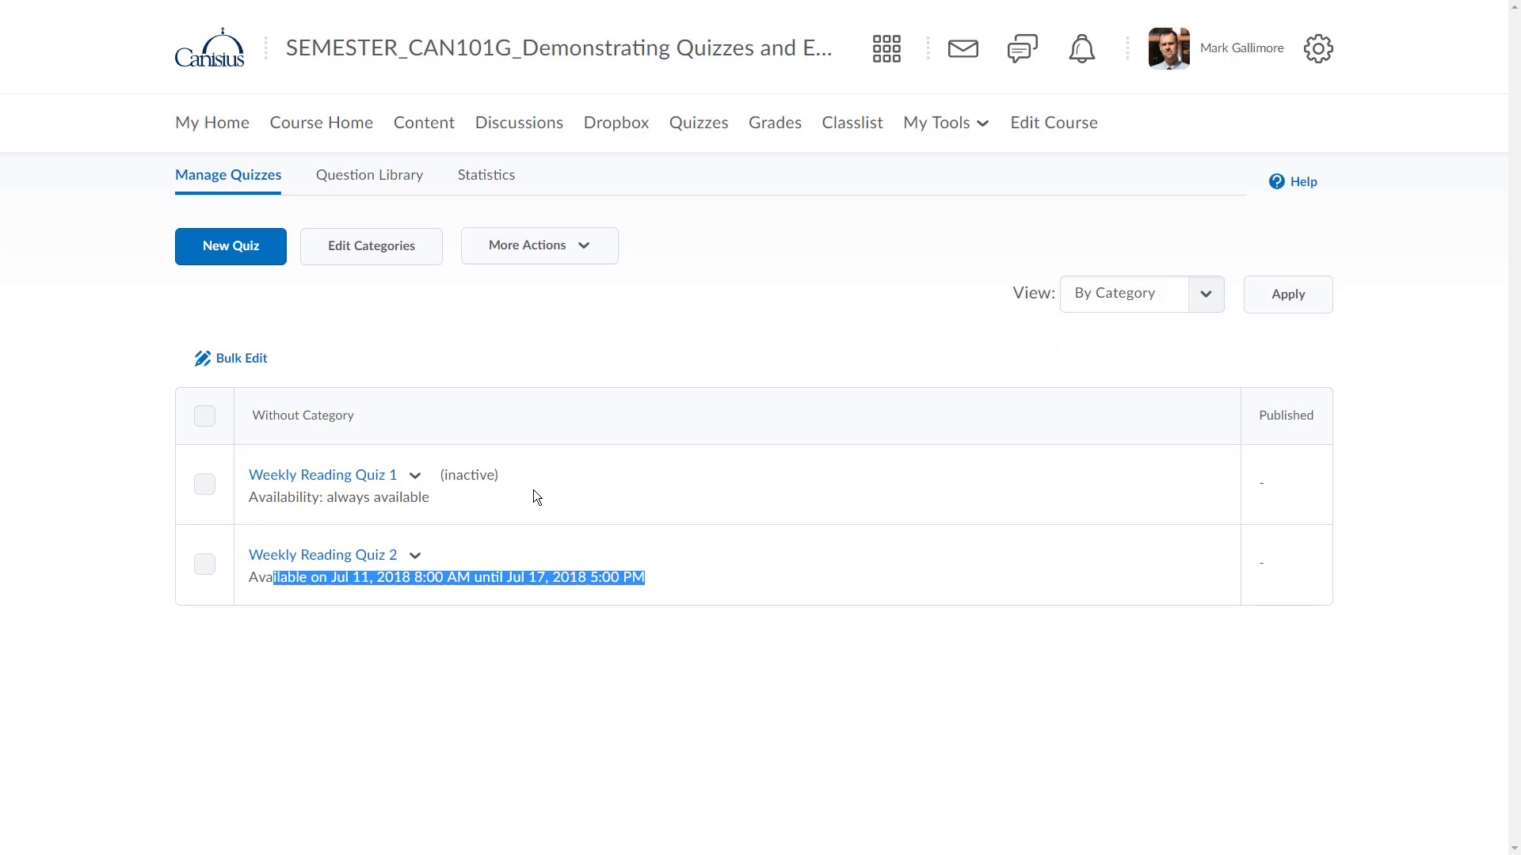
pyautogui.moveTo(515, 469); pyautogui.dragTo(458, 475)
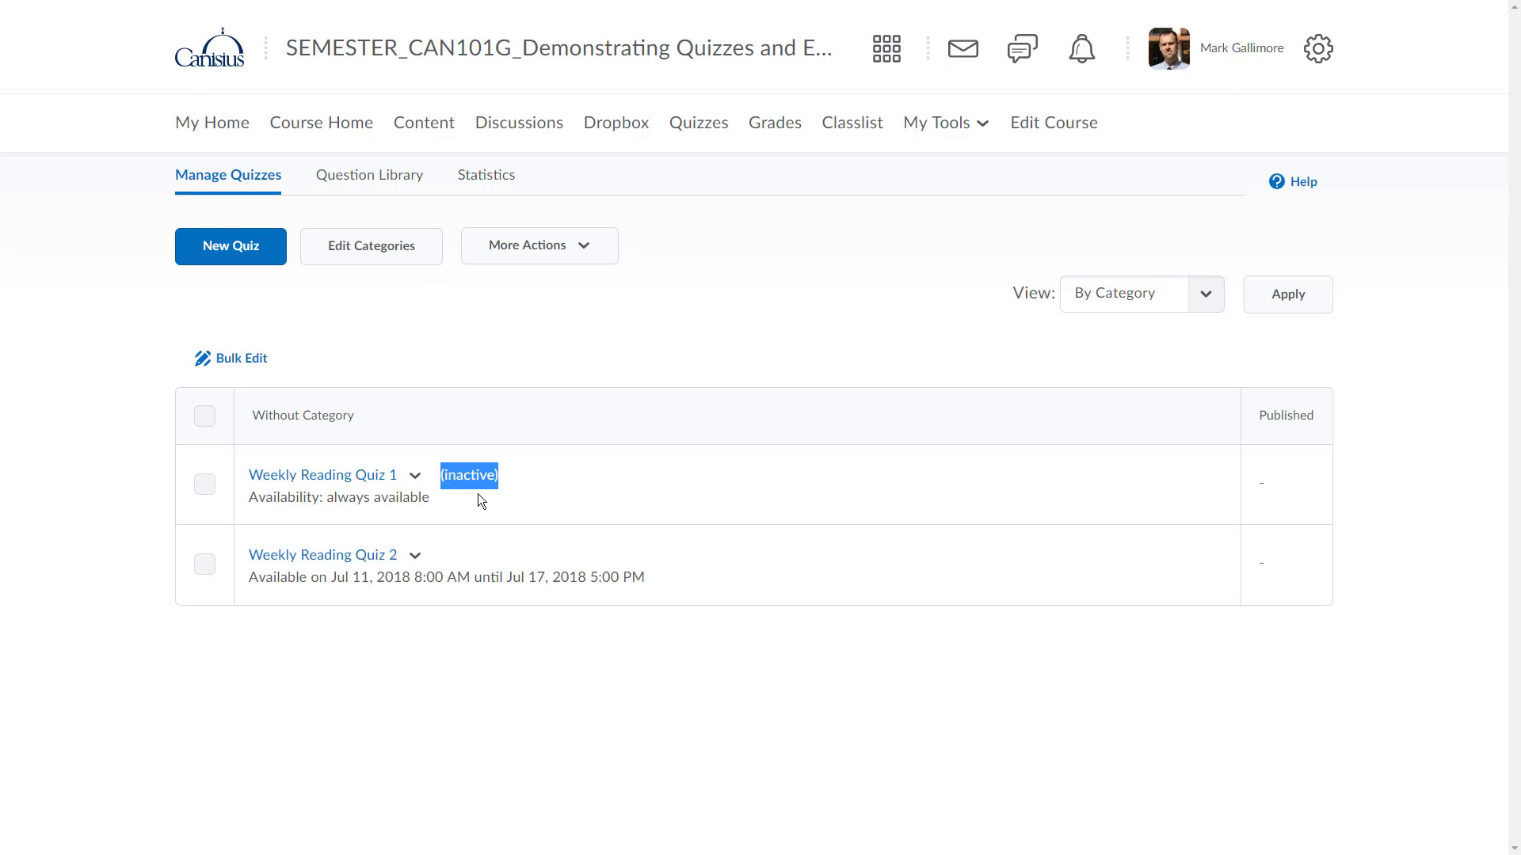
pyautogui.click(586, 494)
# - Create a new quiz named "Weekly Reading Quiz 3"
pyautogui.click(231, 247)
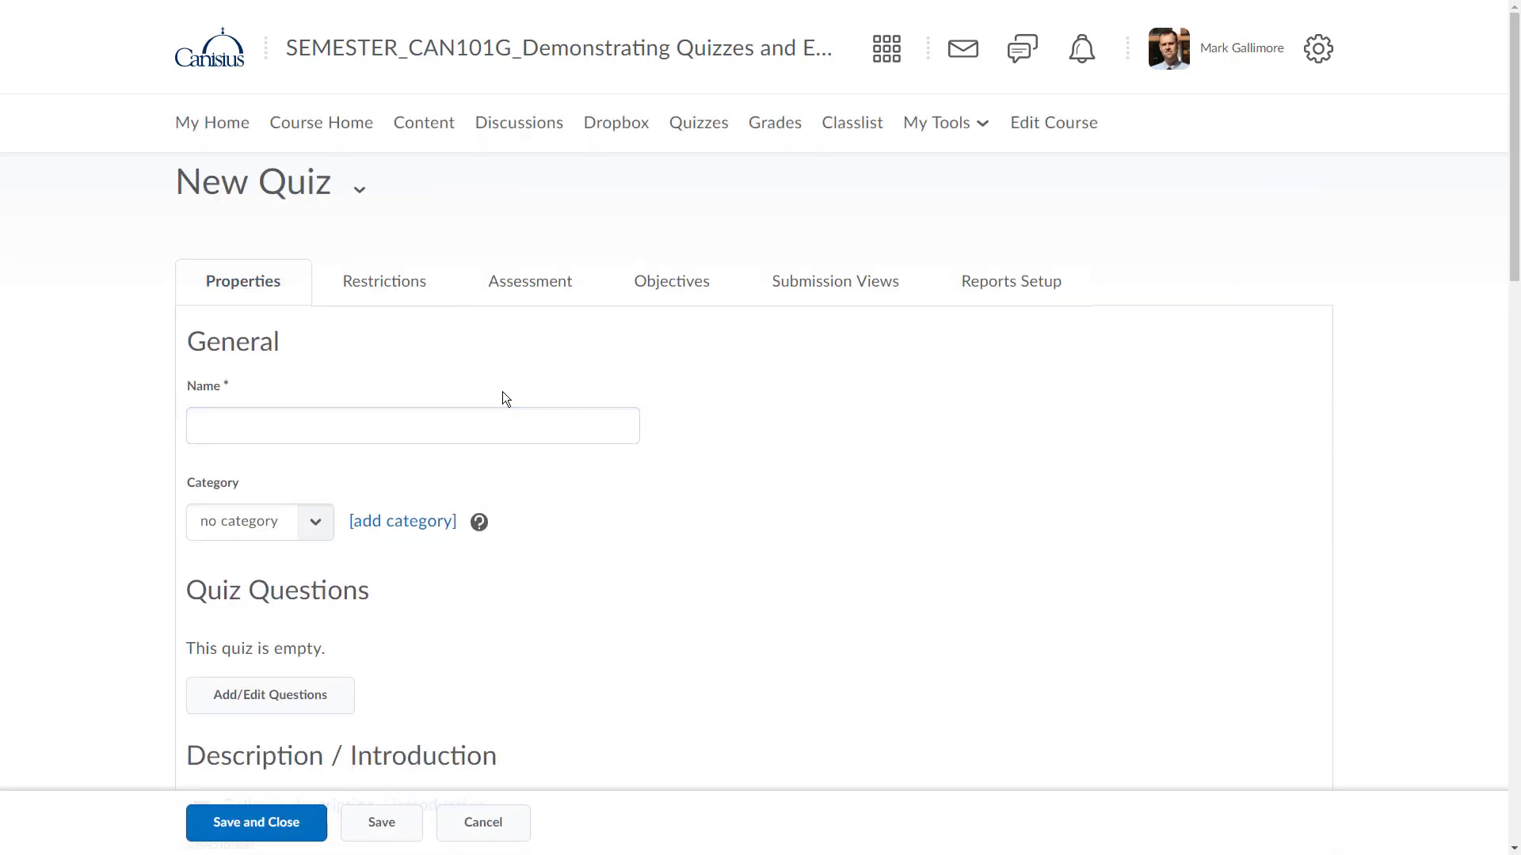
pyautogui.click(313, 427)
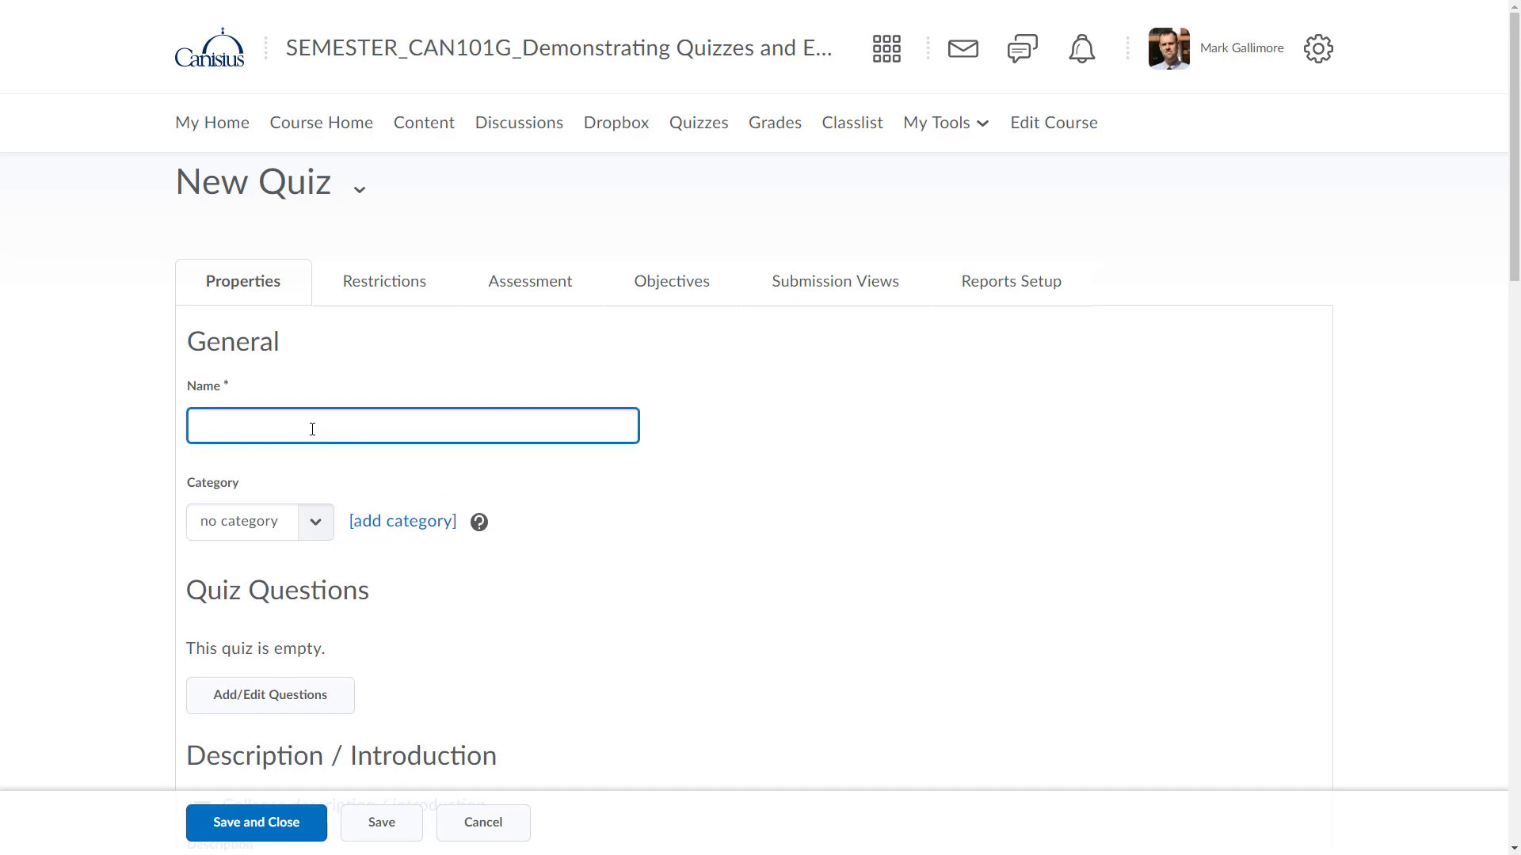
pyautogui.write('Weekly Reading Quiz 3')
# - Review the quiz's question list, including each question's type and points
pyautogui.scroll(-3, 475, 549)
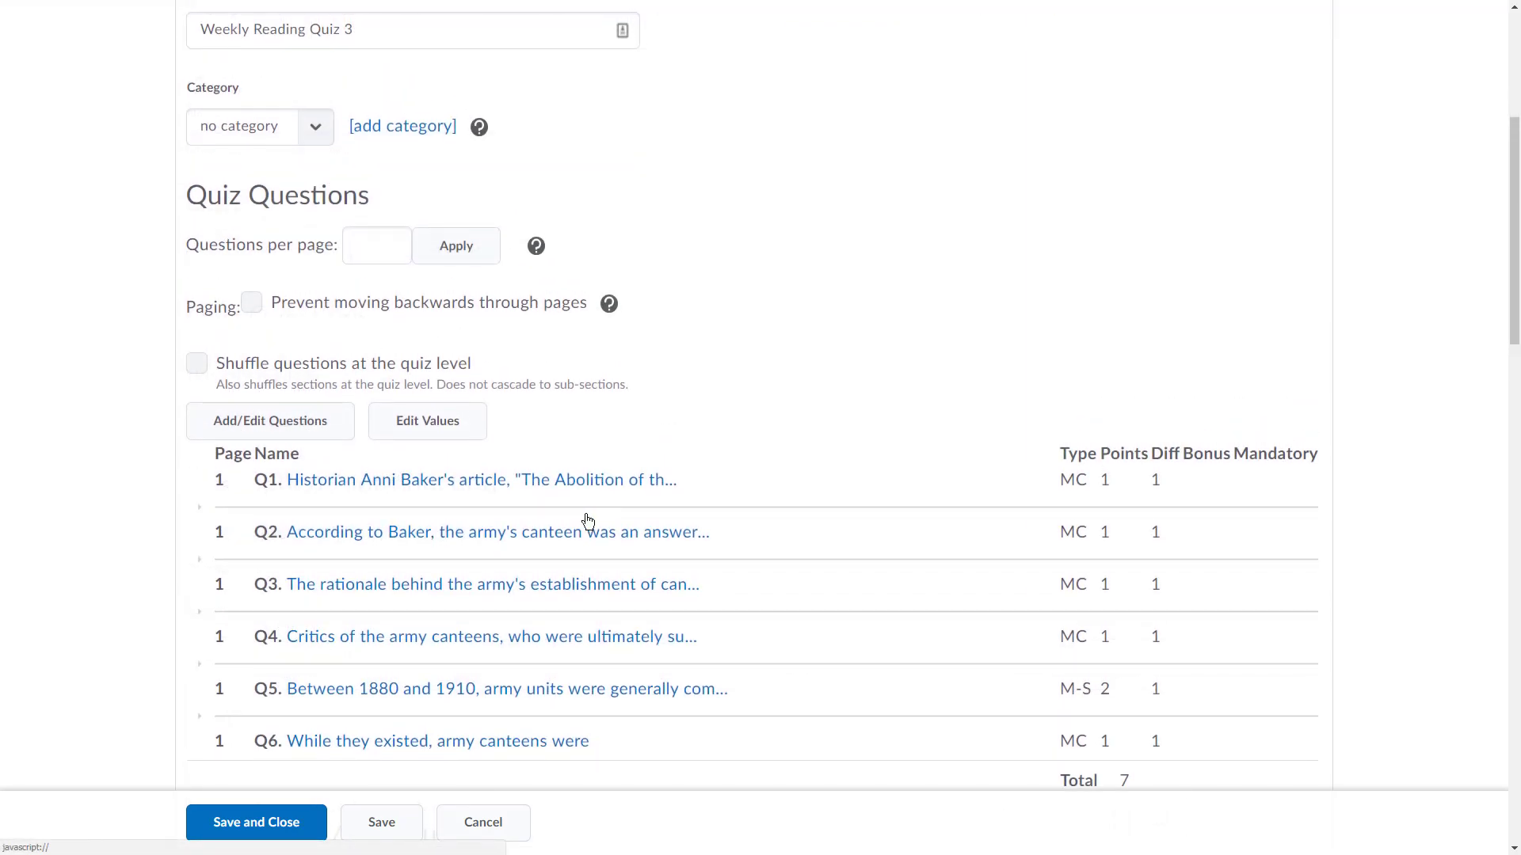
pyautogui.scroll(1, 587, 520)
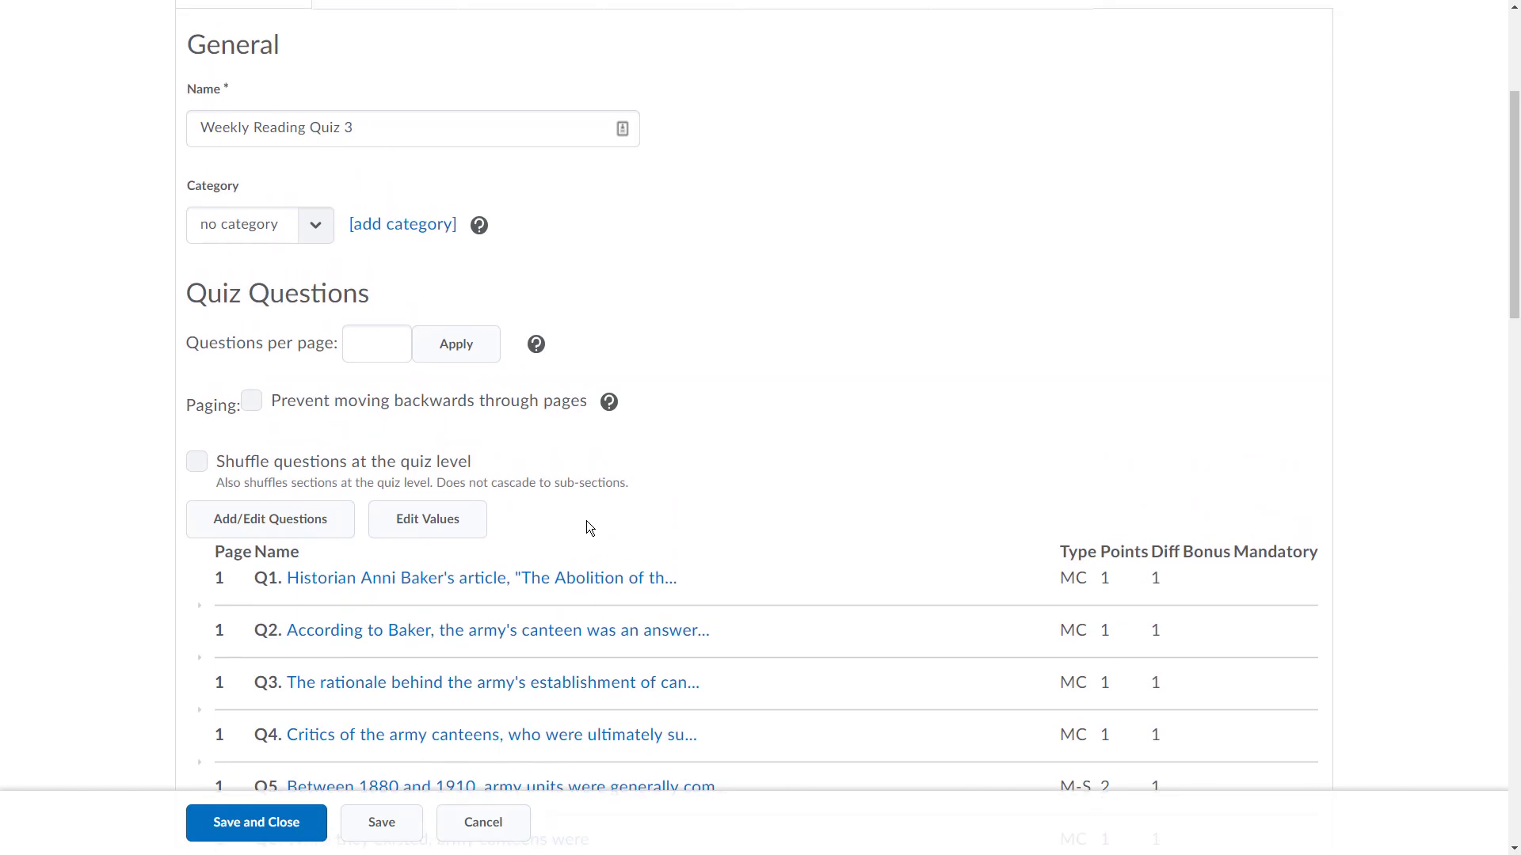
pyautogui.scroll(-3, 586, 520)
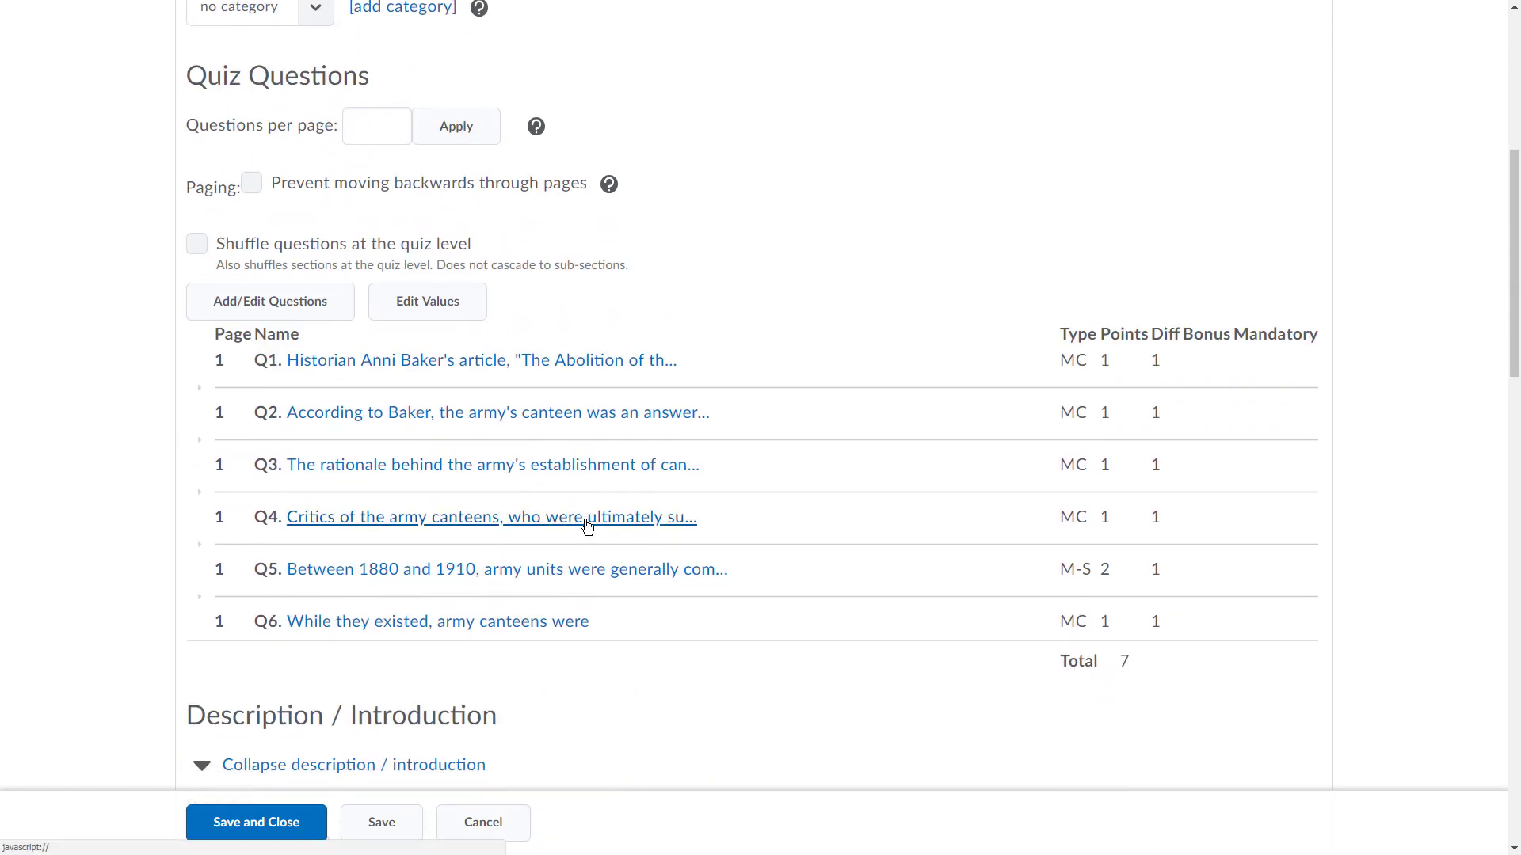
# - Set the quiz's status to Active in its restrictions
pyautogui.scroll(6, 585, 518)
pyautogui.click(380, 283)
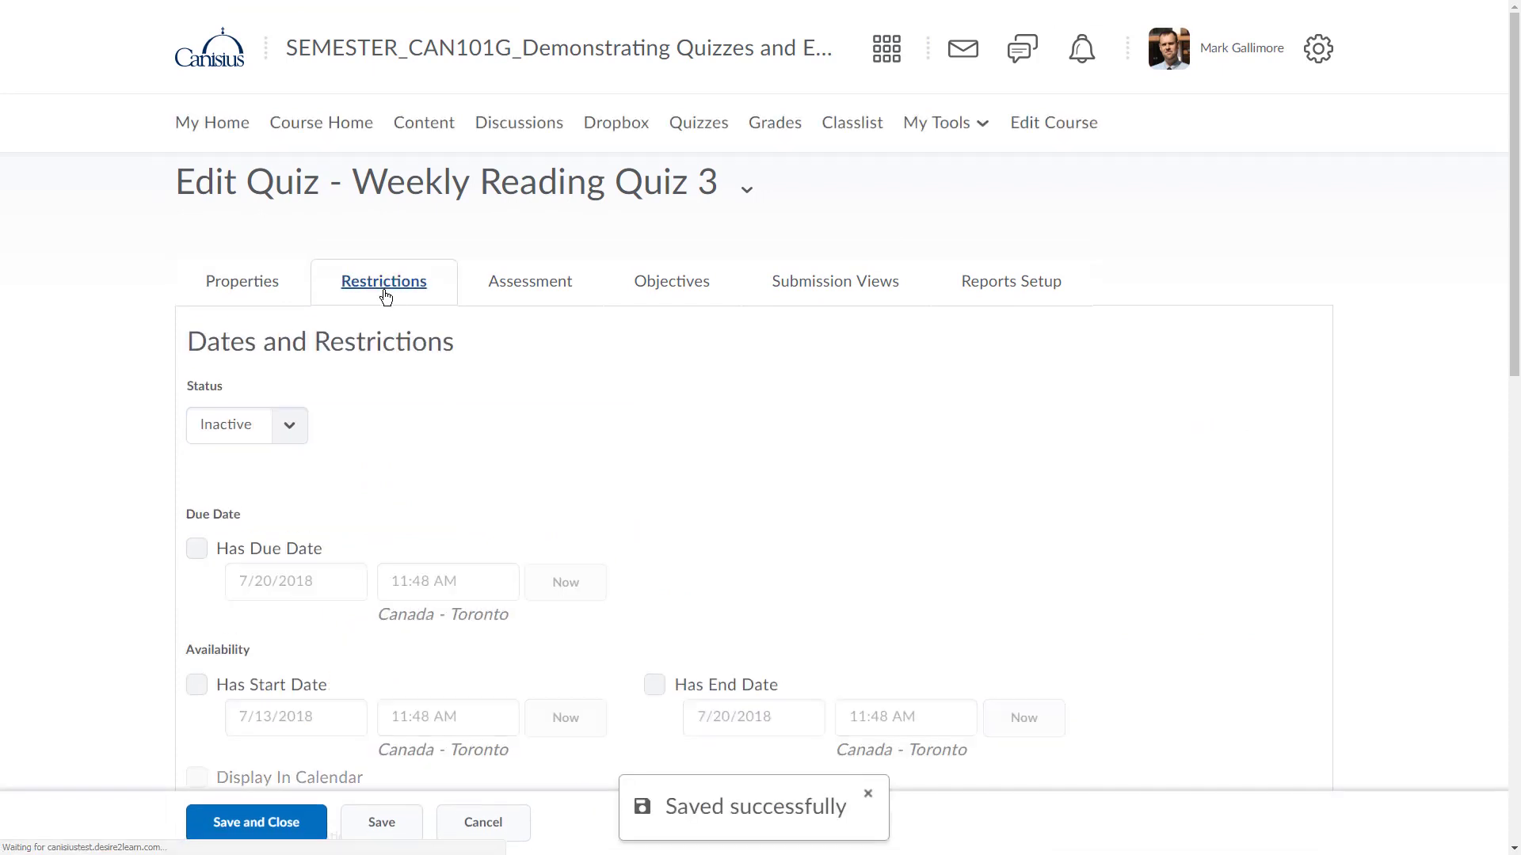
pyautogui.scroll(-2, 483, 420)
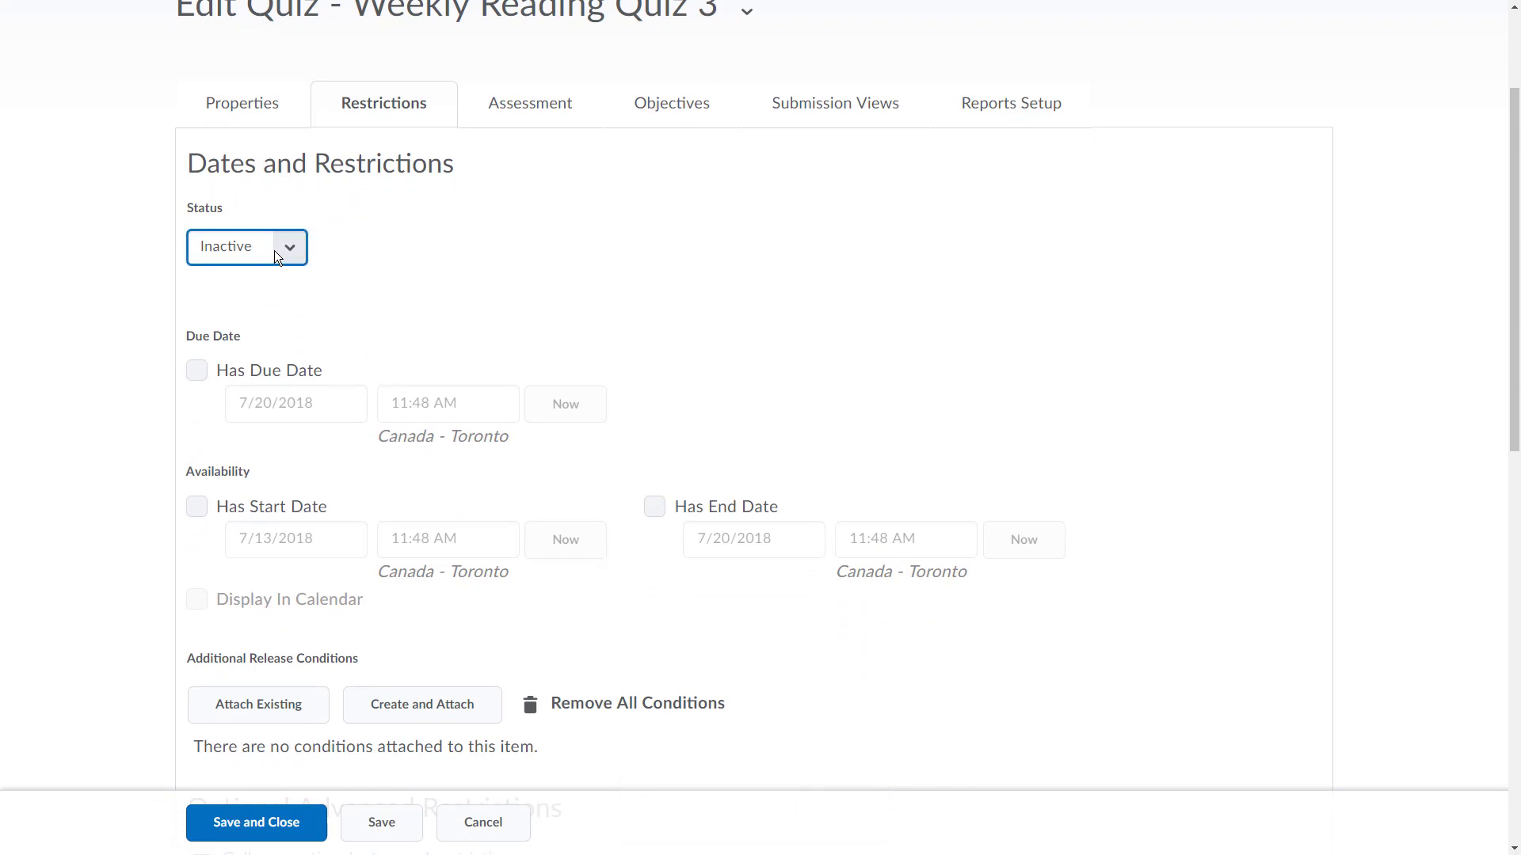
pyautogui.click(274, 250)
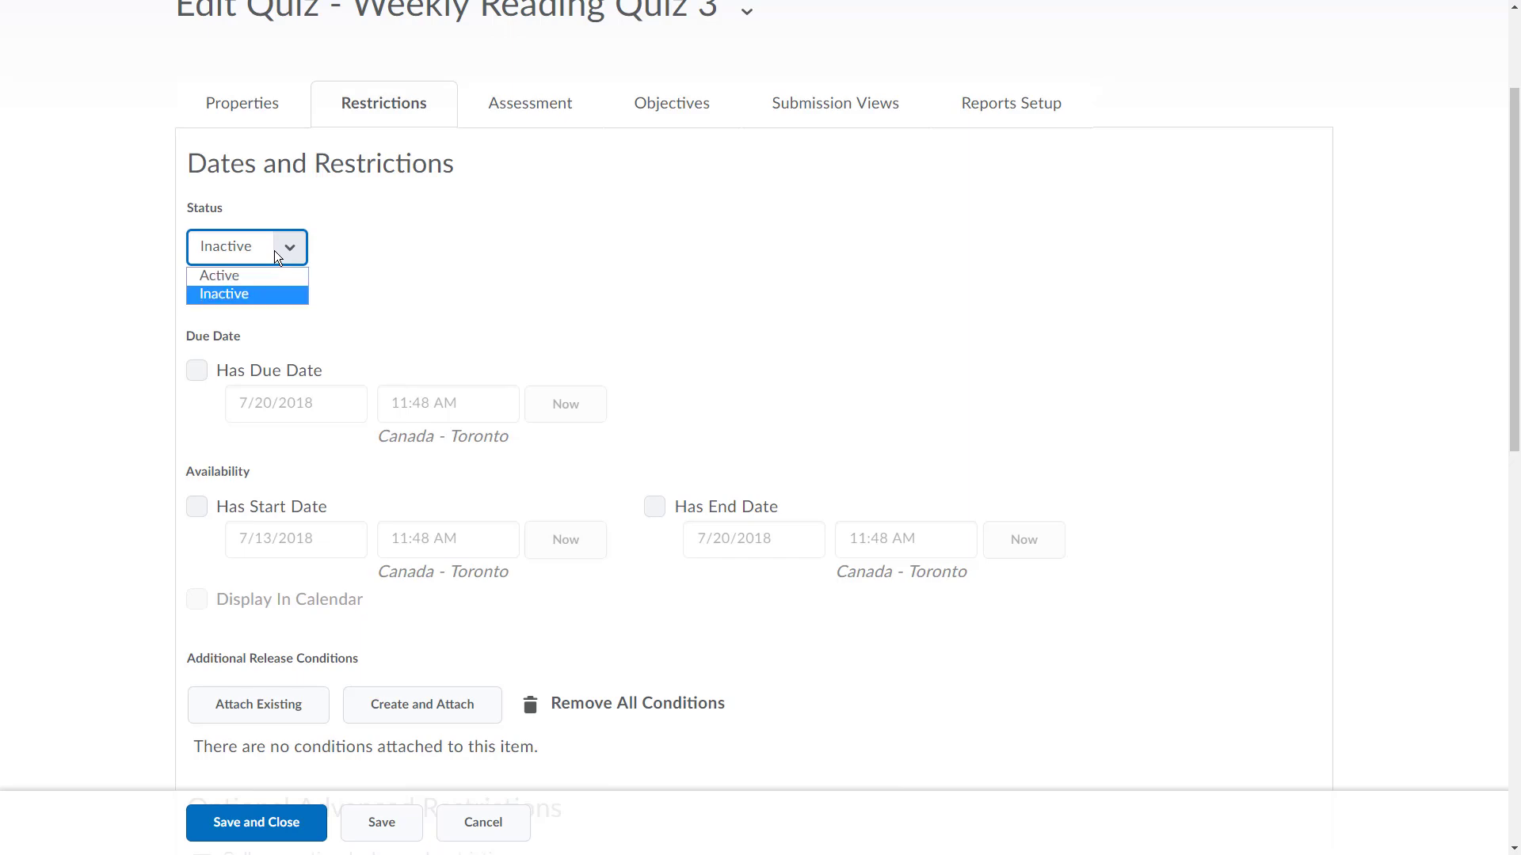
pyautogui.click(237, 275)
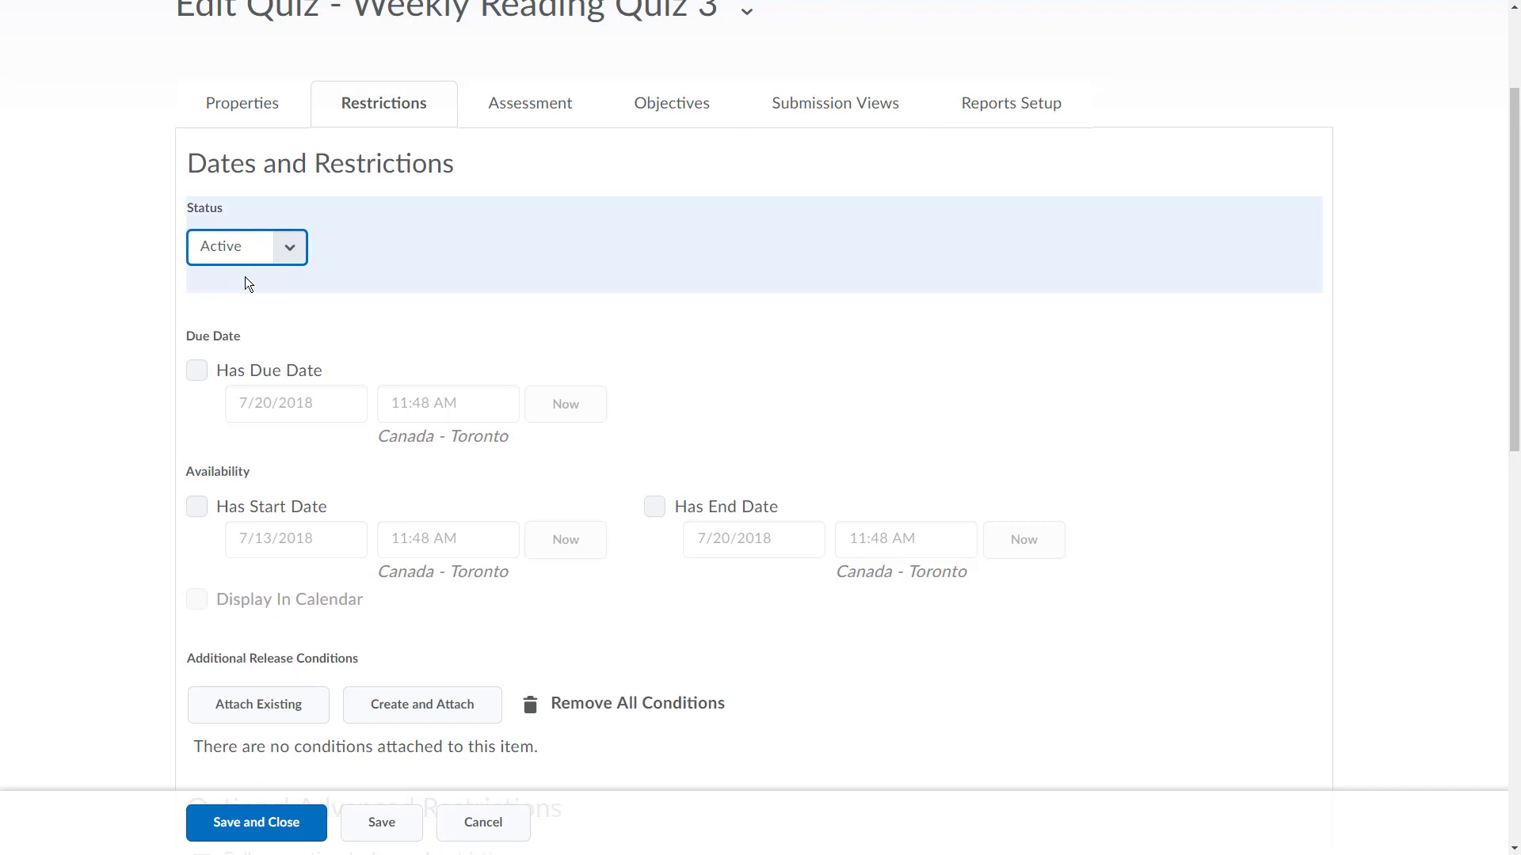
# - Give the quiz an availability start date of 7/30/2018
pyautogui.scroll(-3, 367, 429)
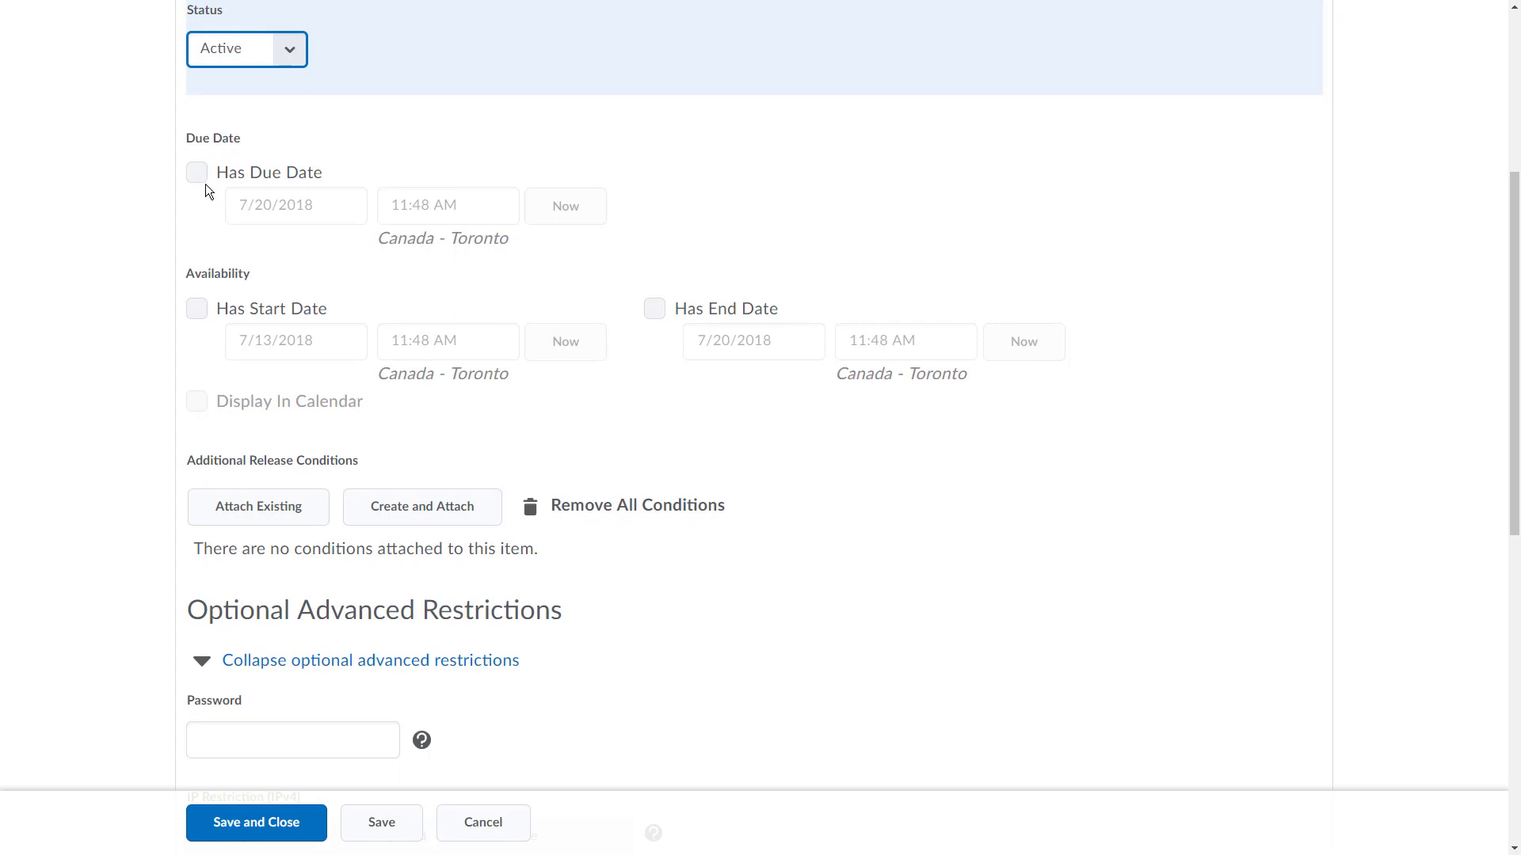
pyautogui.click(196, 309)
pyautogui.click(328, 340)
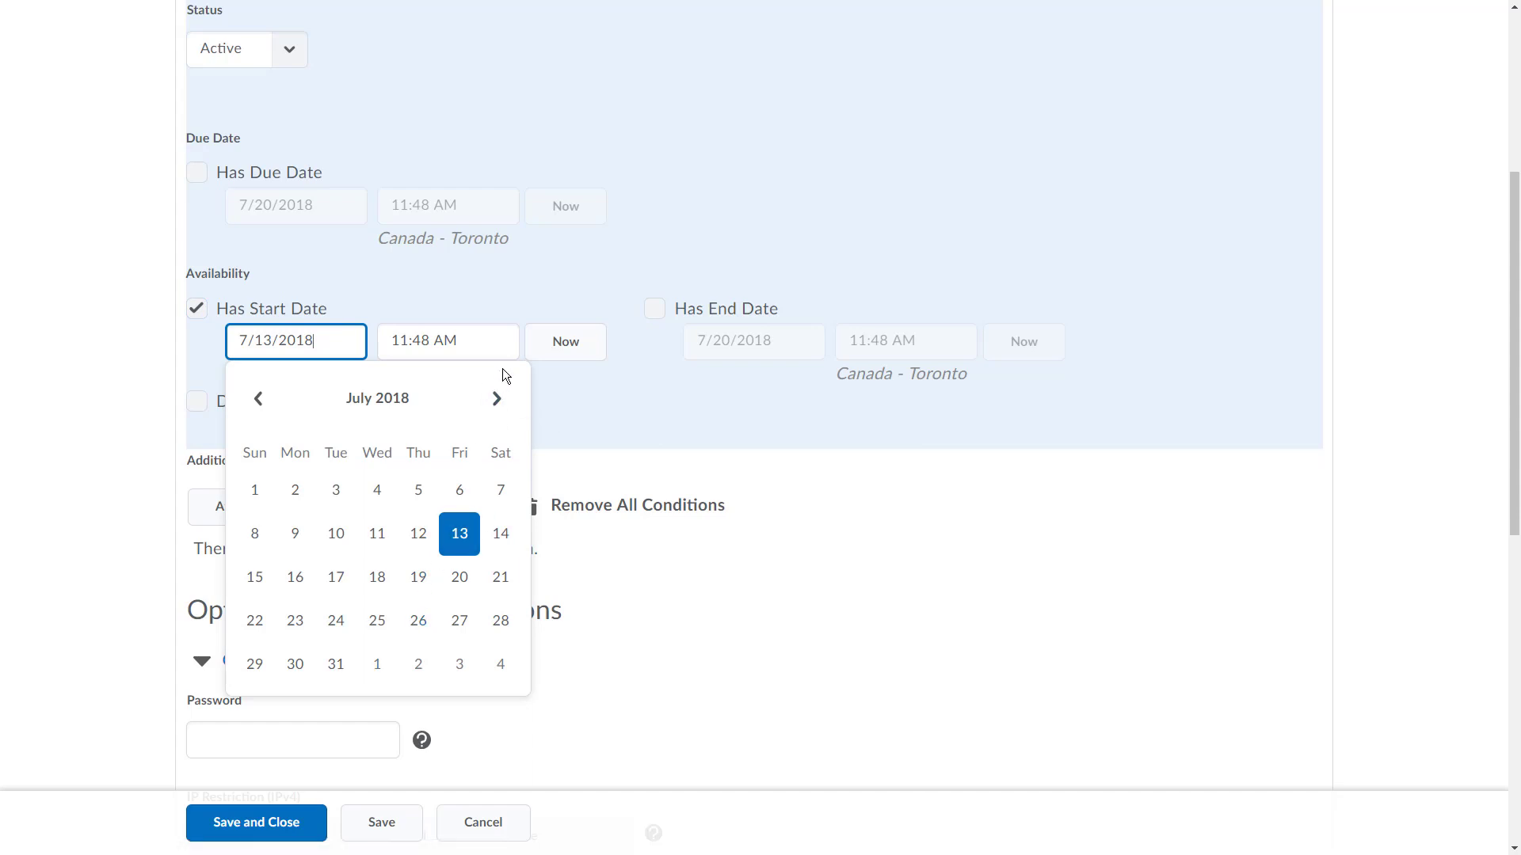
pyautogui.click(497, 398)
pyautogui.click(294, 489)
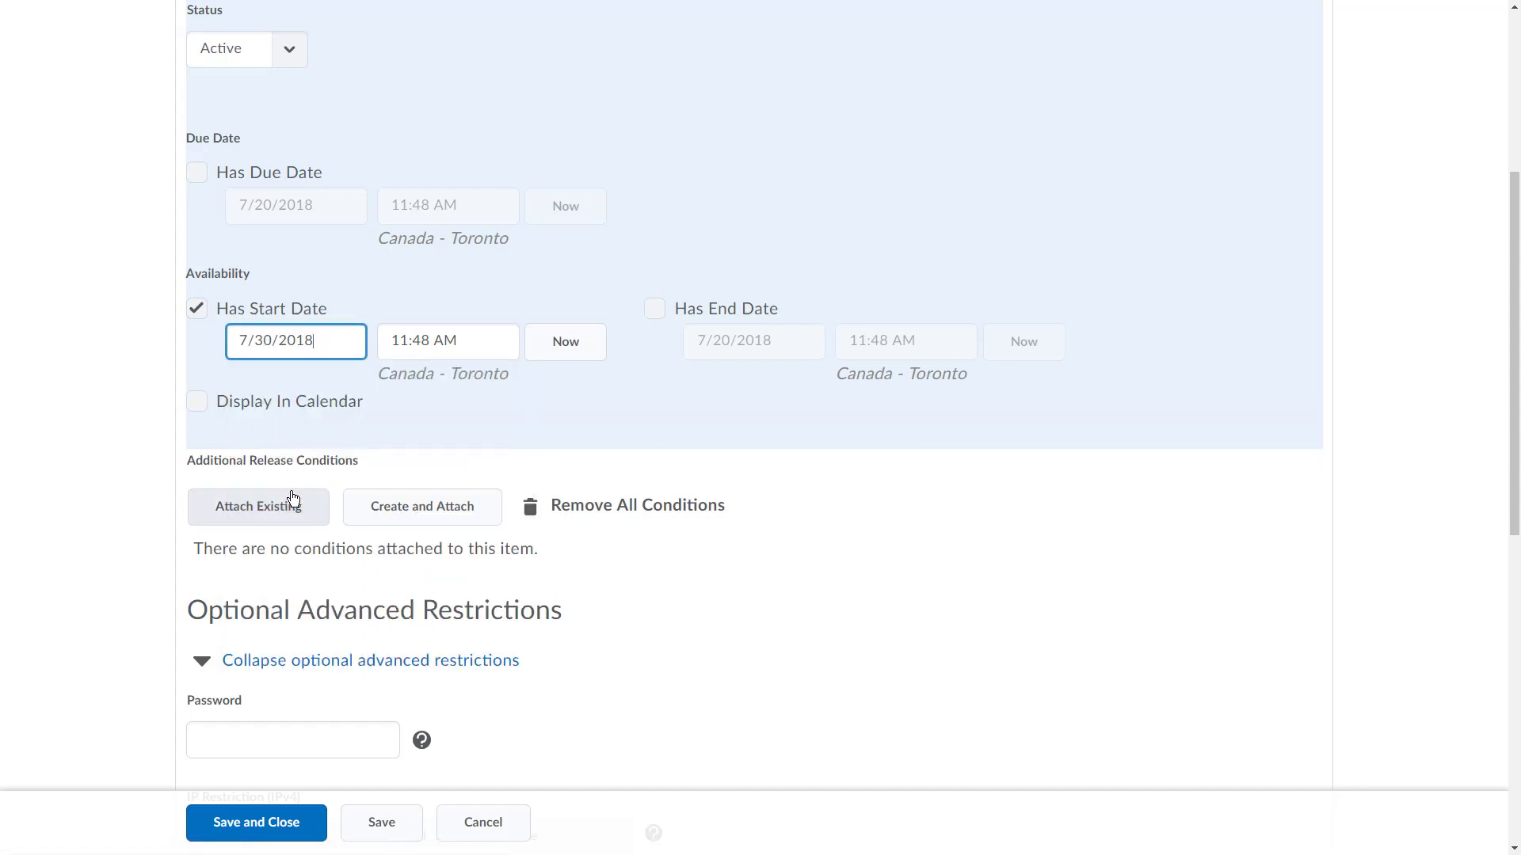
# - Give the quiz an availability end date of 8/3/2018
pyautogui.click(654, 309)
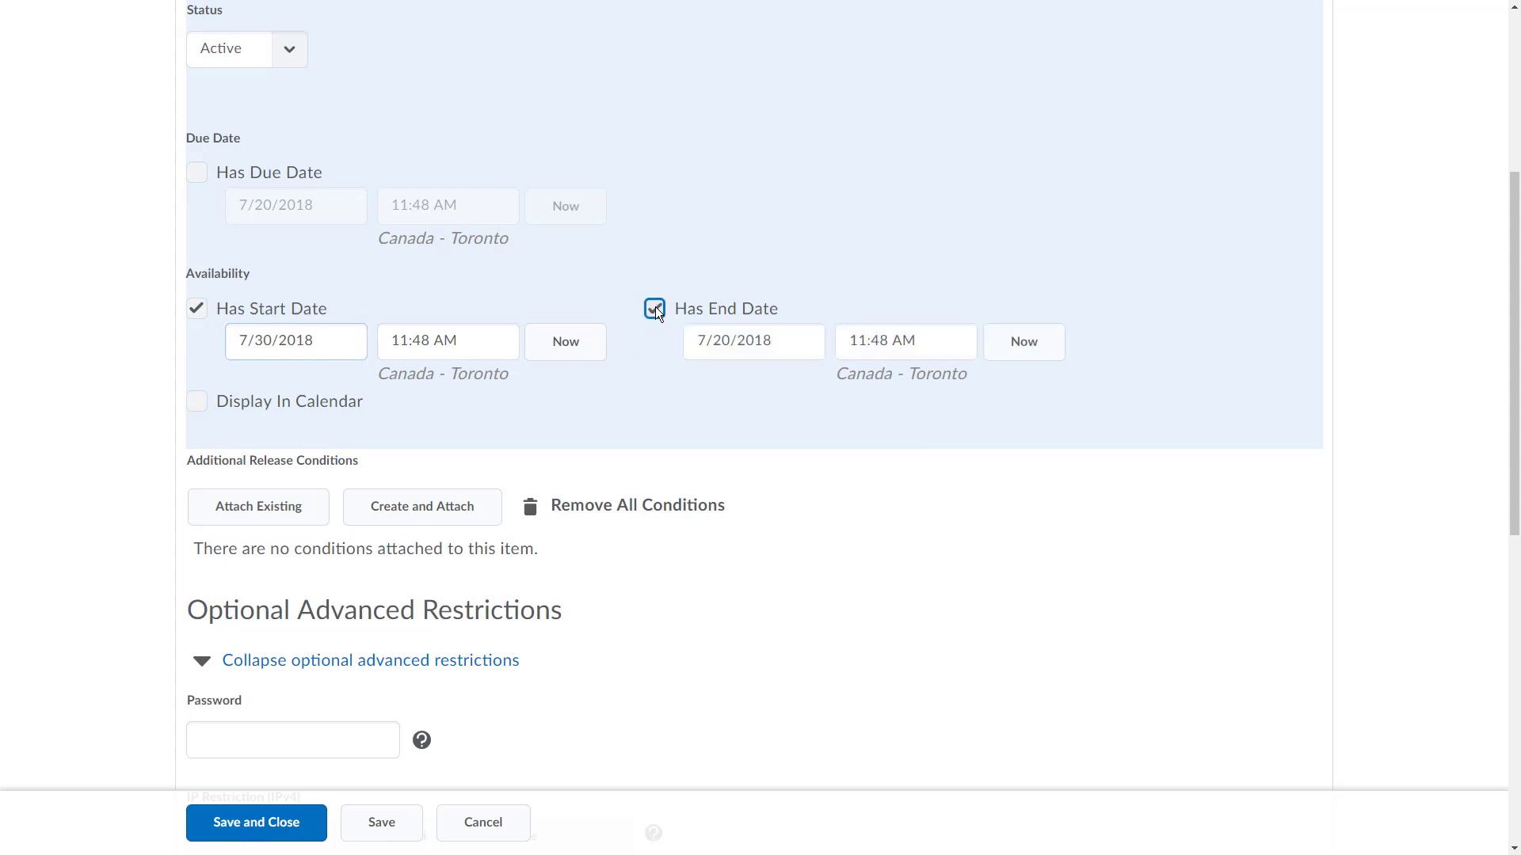
pyautogui.click(772, 341)
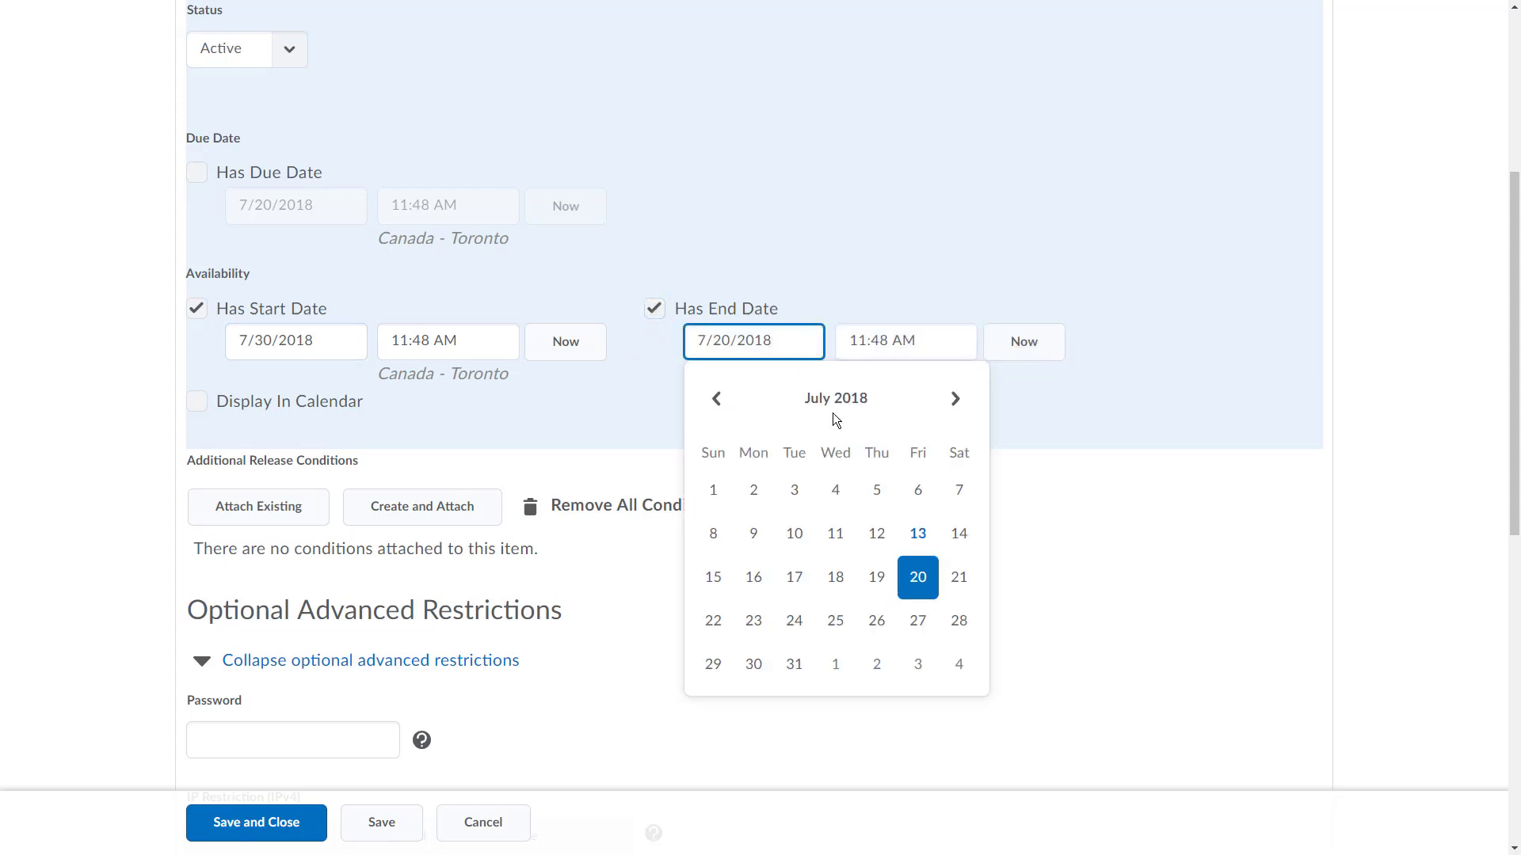
pyautogui.click(955, 398)
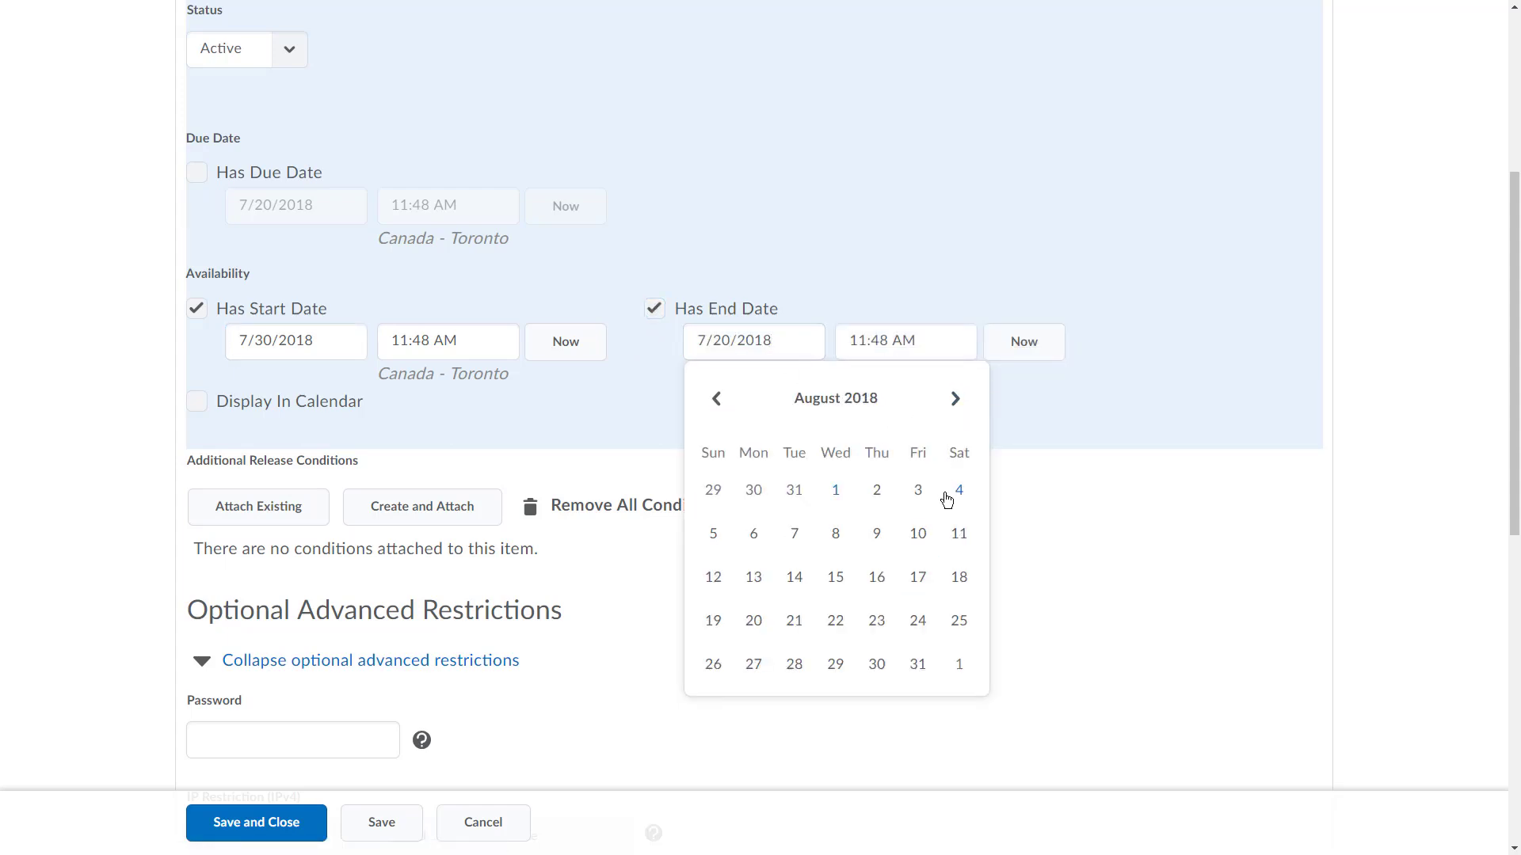
pyautogui.click(919, 490)
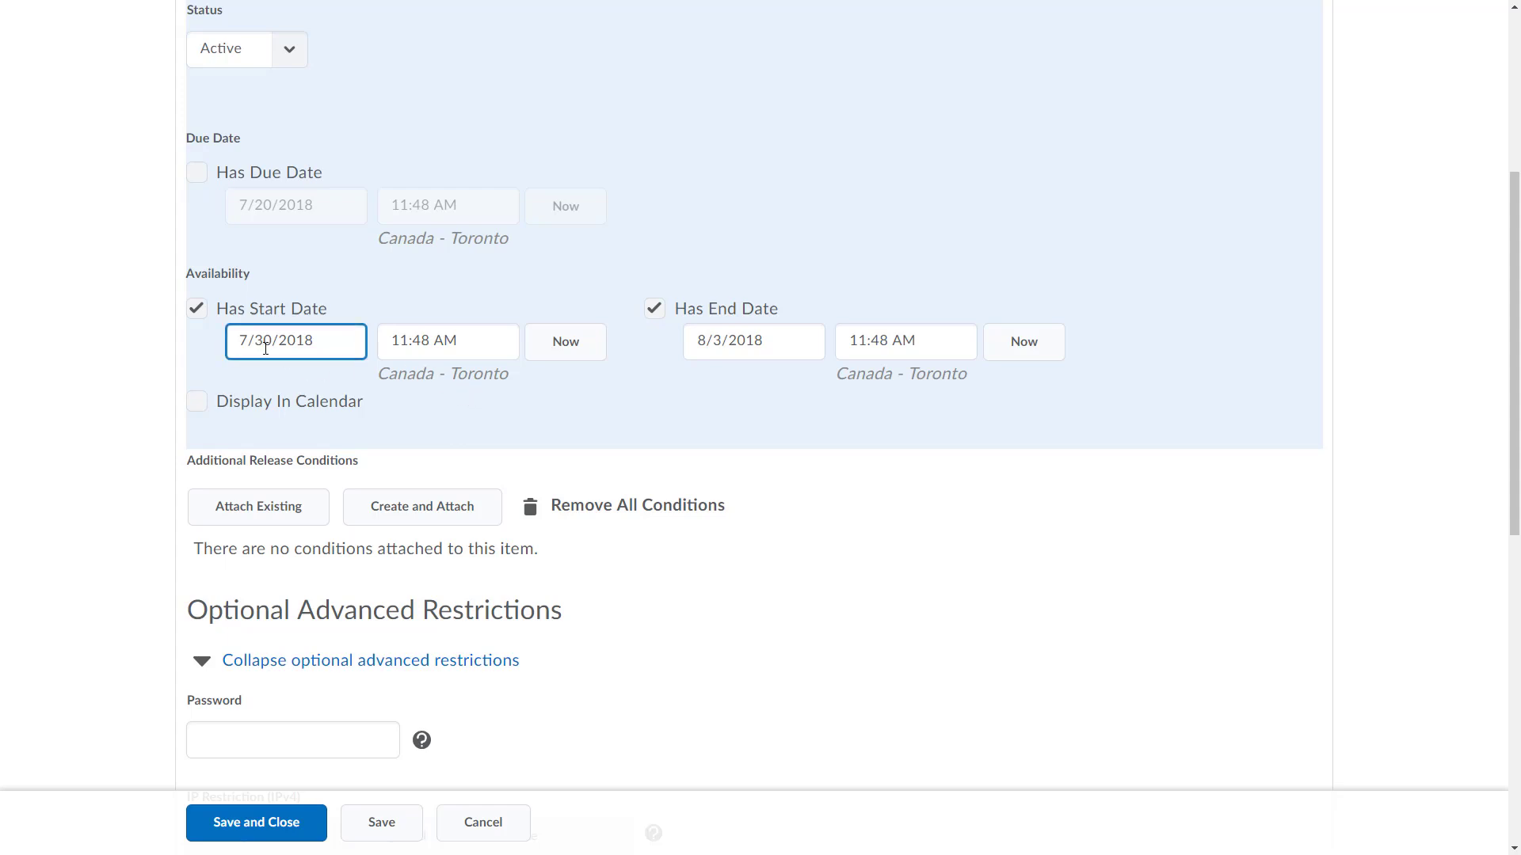
pyautogui.click(724, 351)
pyautogui.click(339, 341)
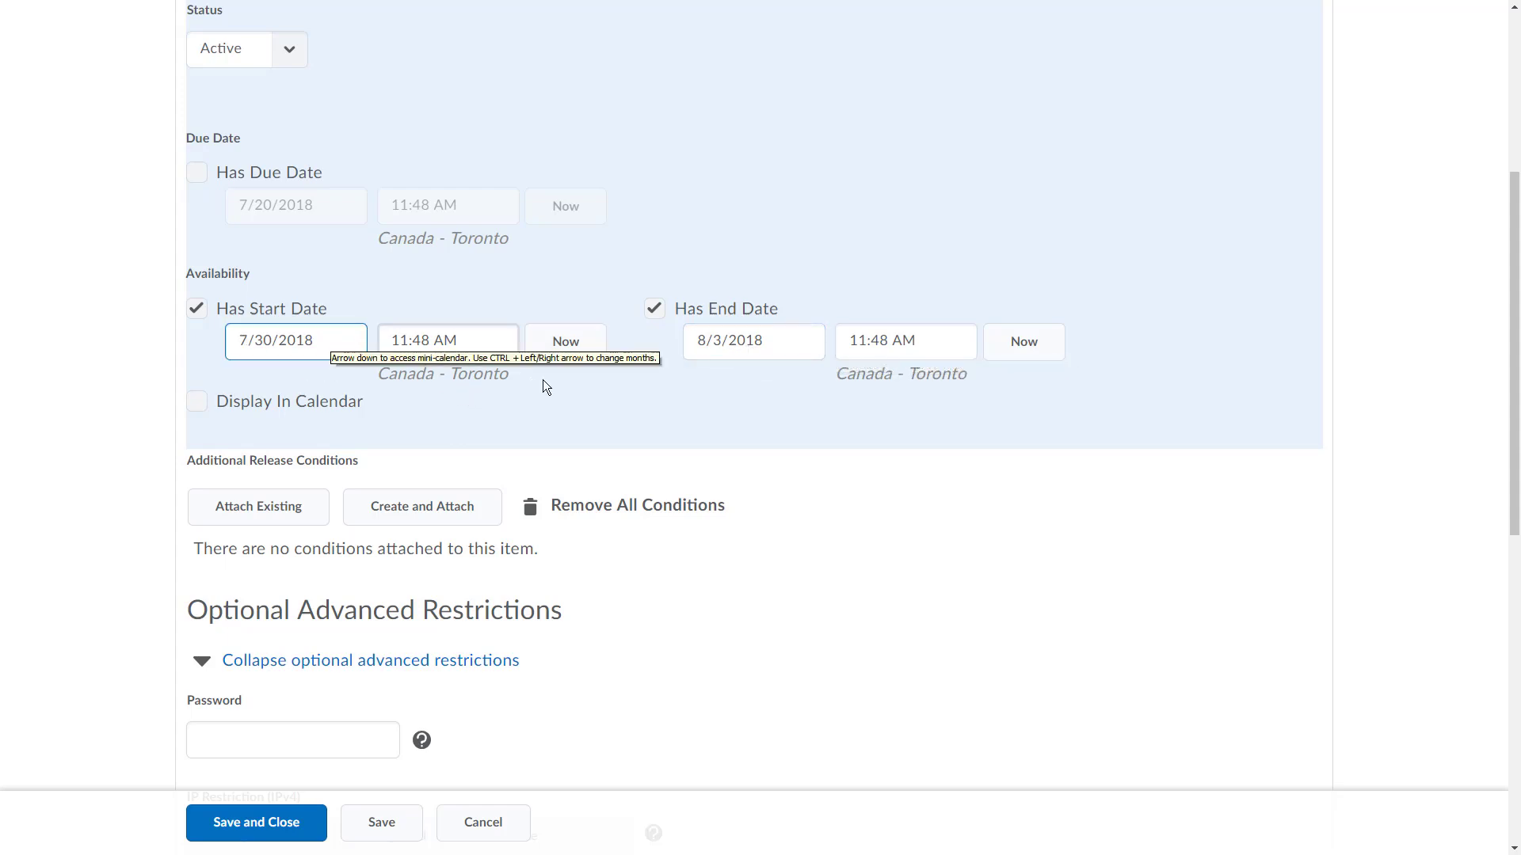
pyautogui.click(741, 340)
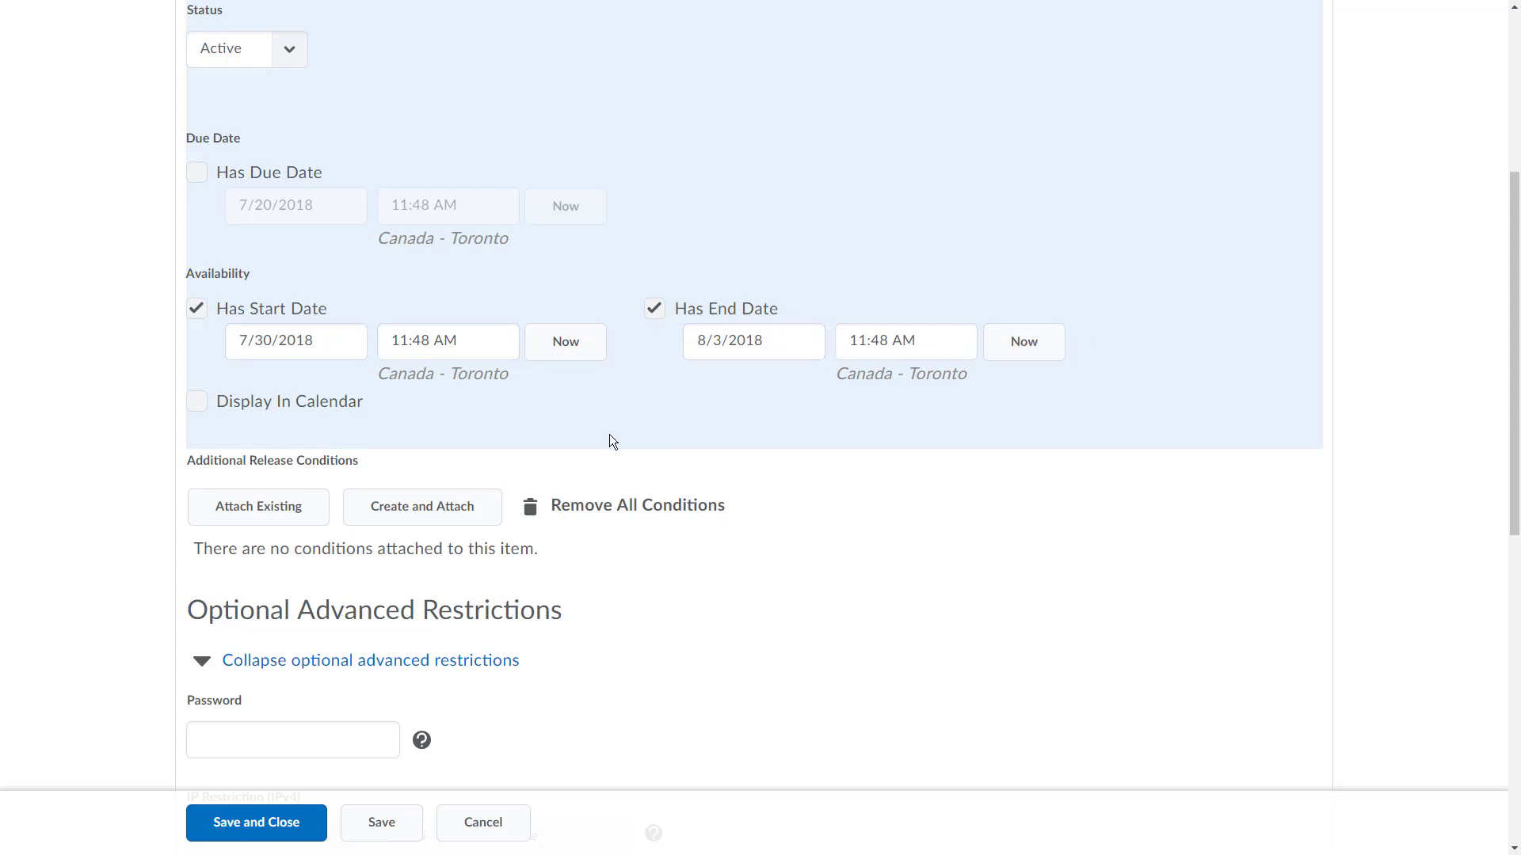
pyautogui.scroll(-1, 608, 435)
pyautogui.scroll(1, 607, 435)
pyautogui.scroll(3, 607, 436)
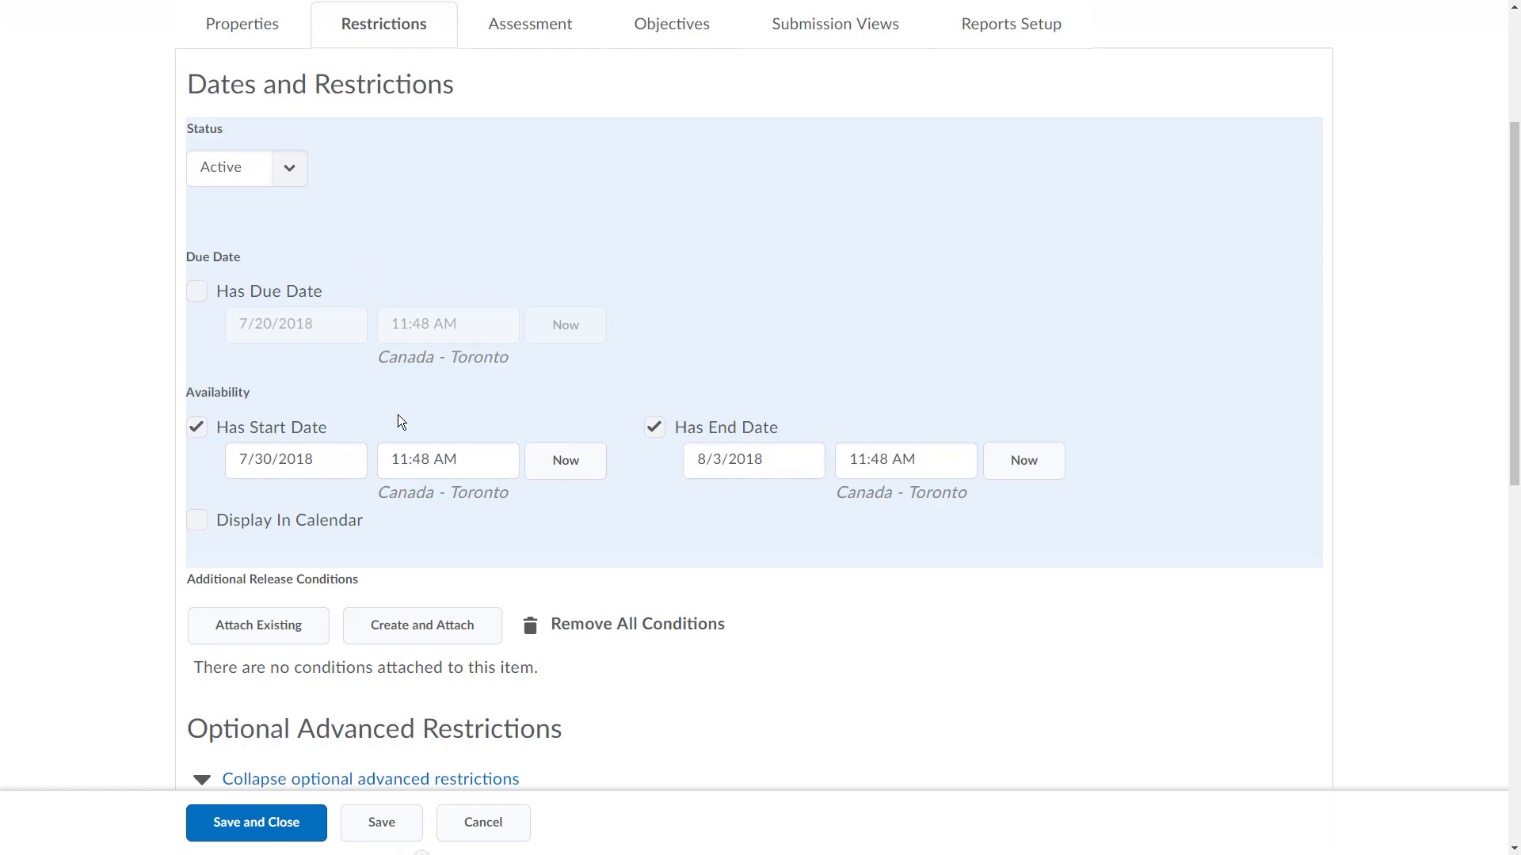
# - Switch the quiz timing to an enforced time limit of 5 minutes with a grace period of 1 minute
pyautogui.scroll(-2, 400, 426)
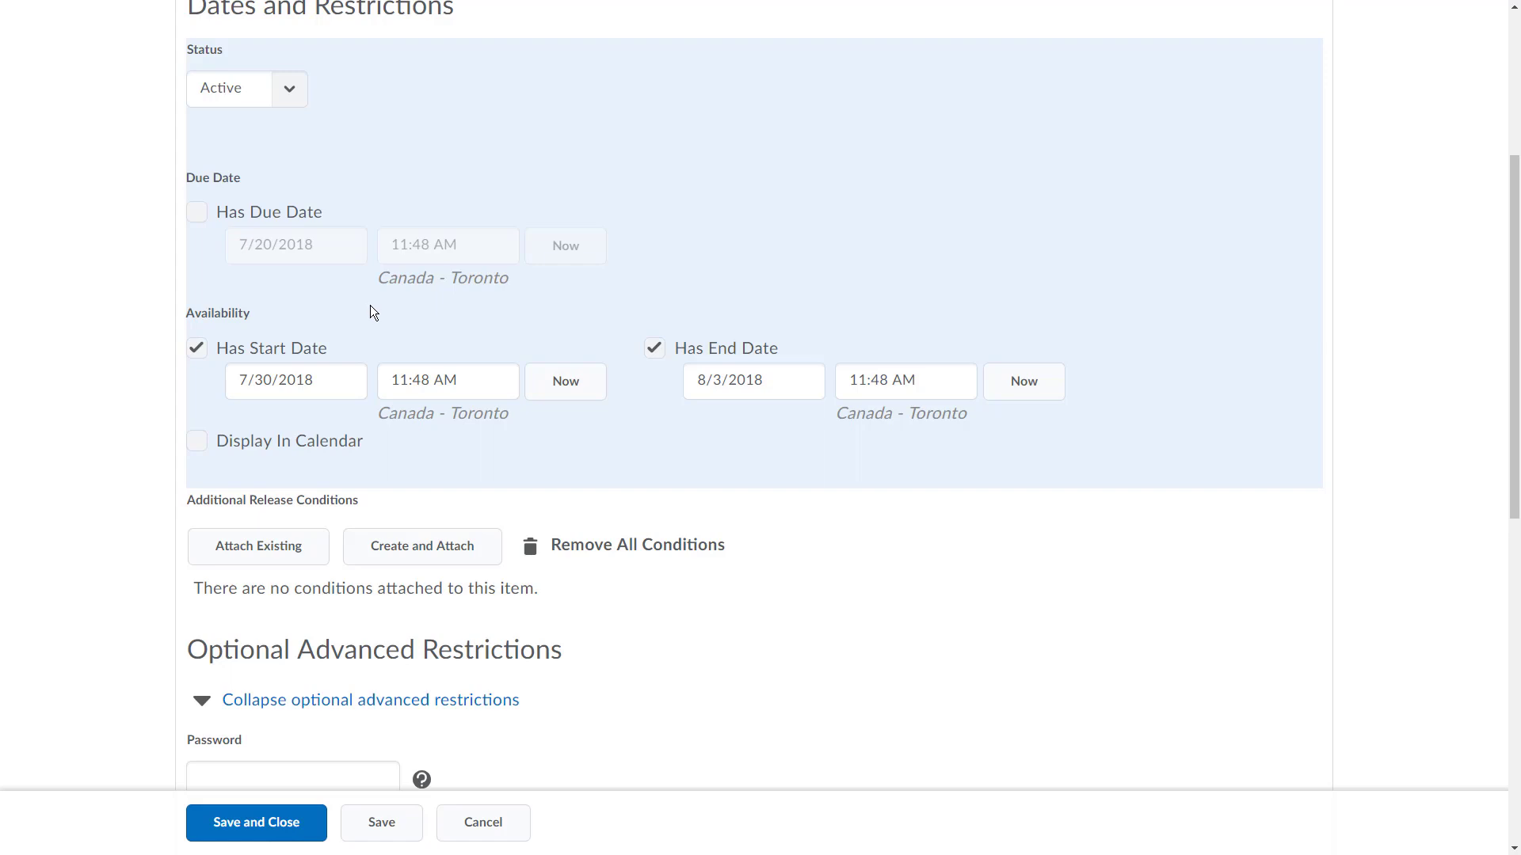
pyautogui.scroll(-6, 370, 305)
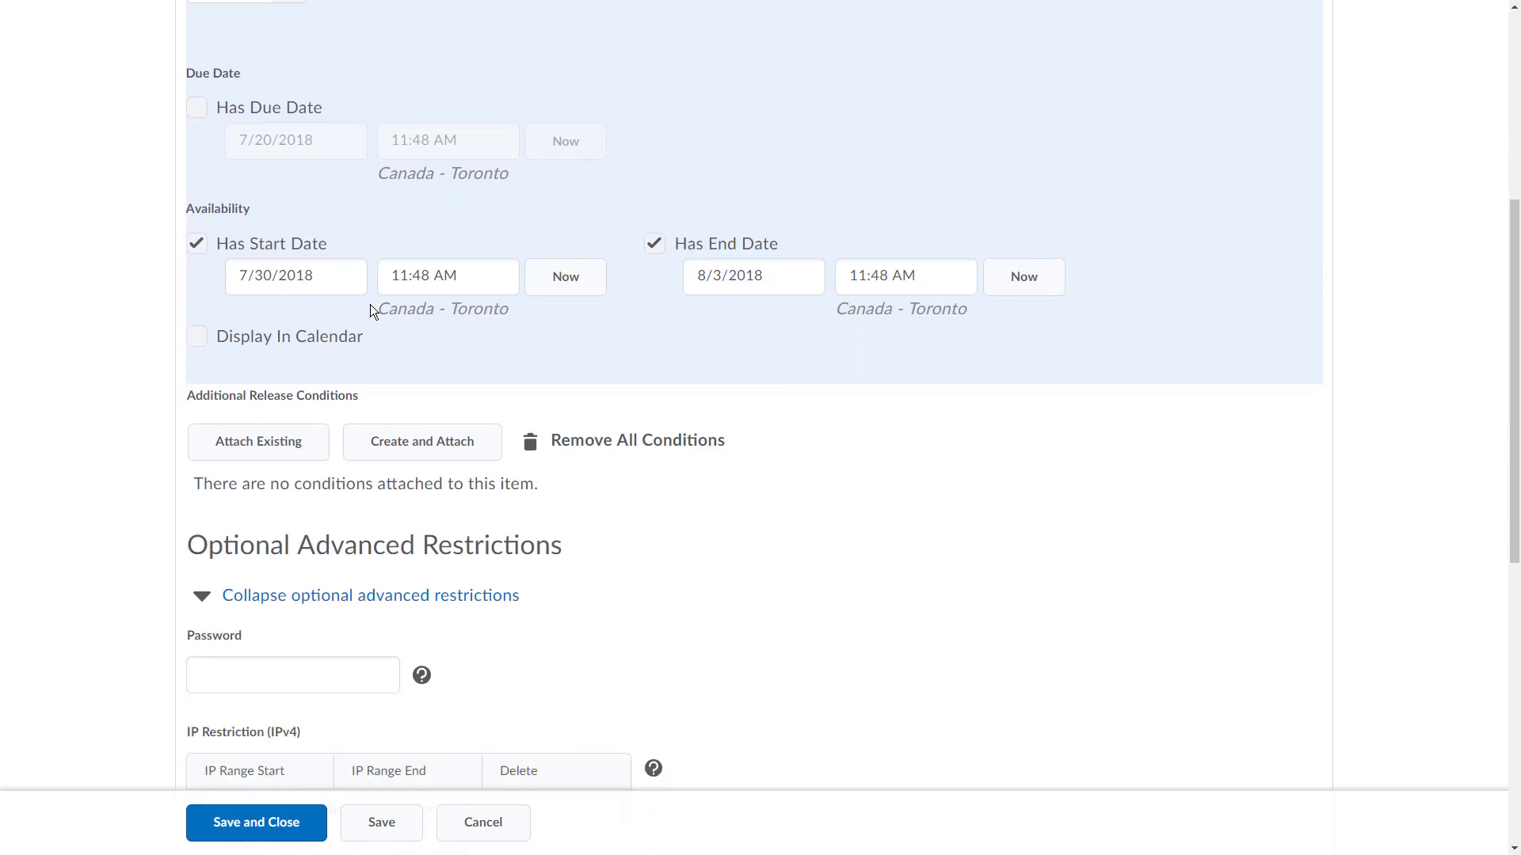
pyautogui.scroll(-4, 370, 304)
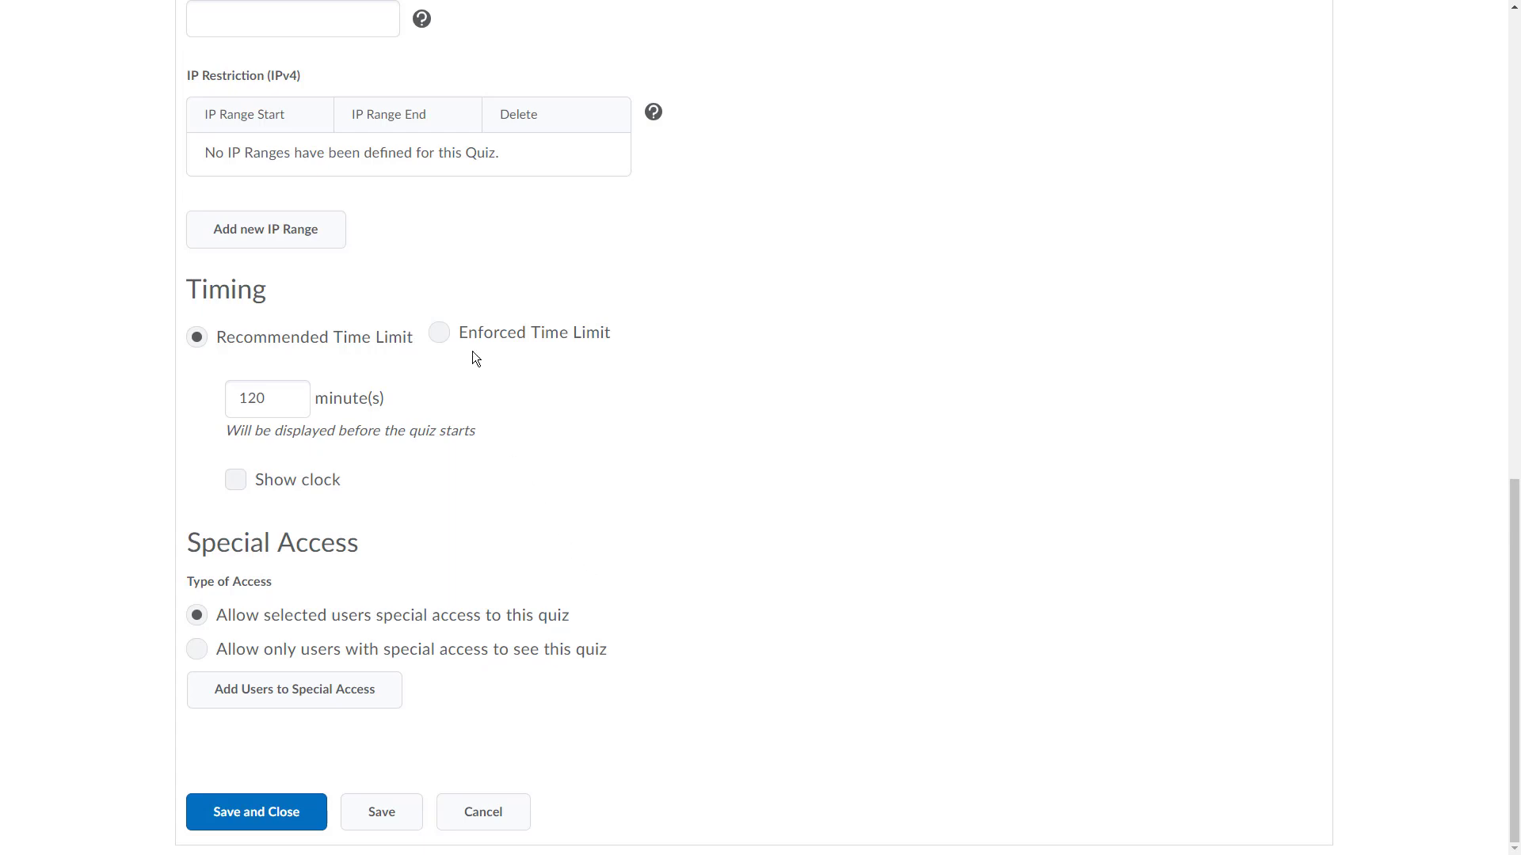
pyautogui.click(440, 334)
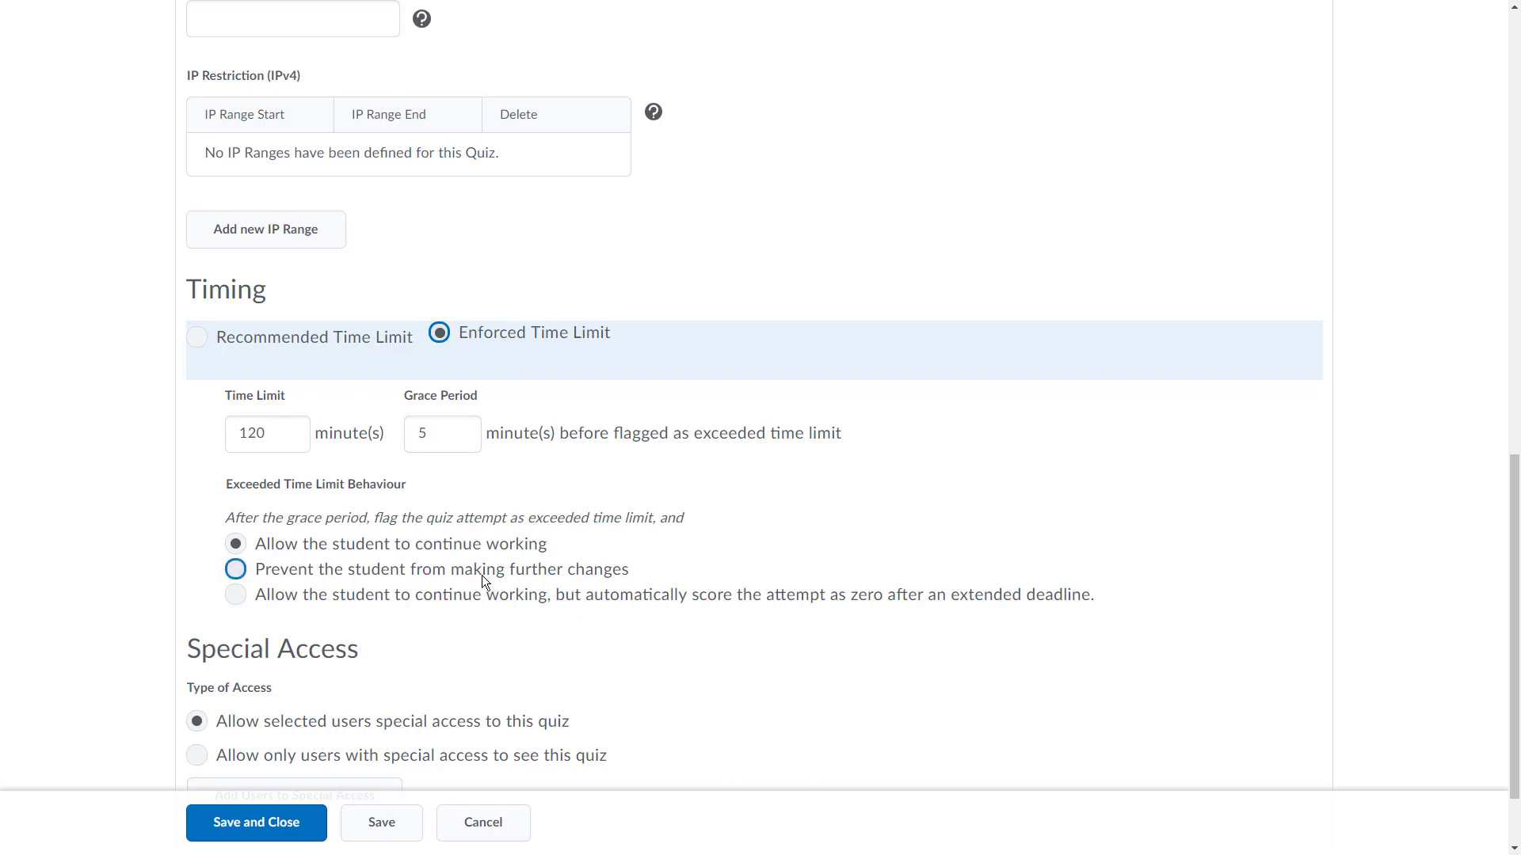
pyautogui.moveTo(263, 433); pyautogui.dragTo(235, 433)
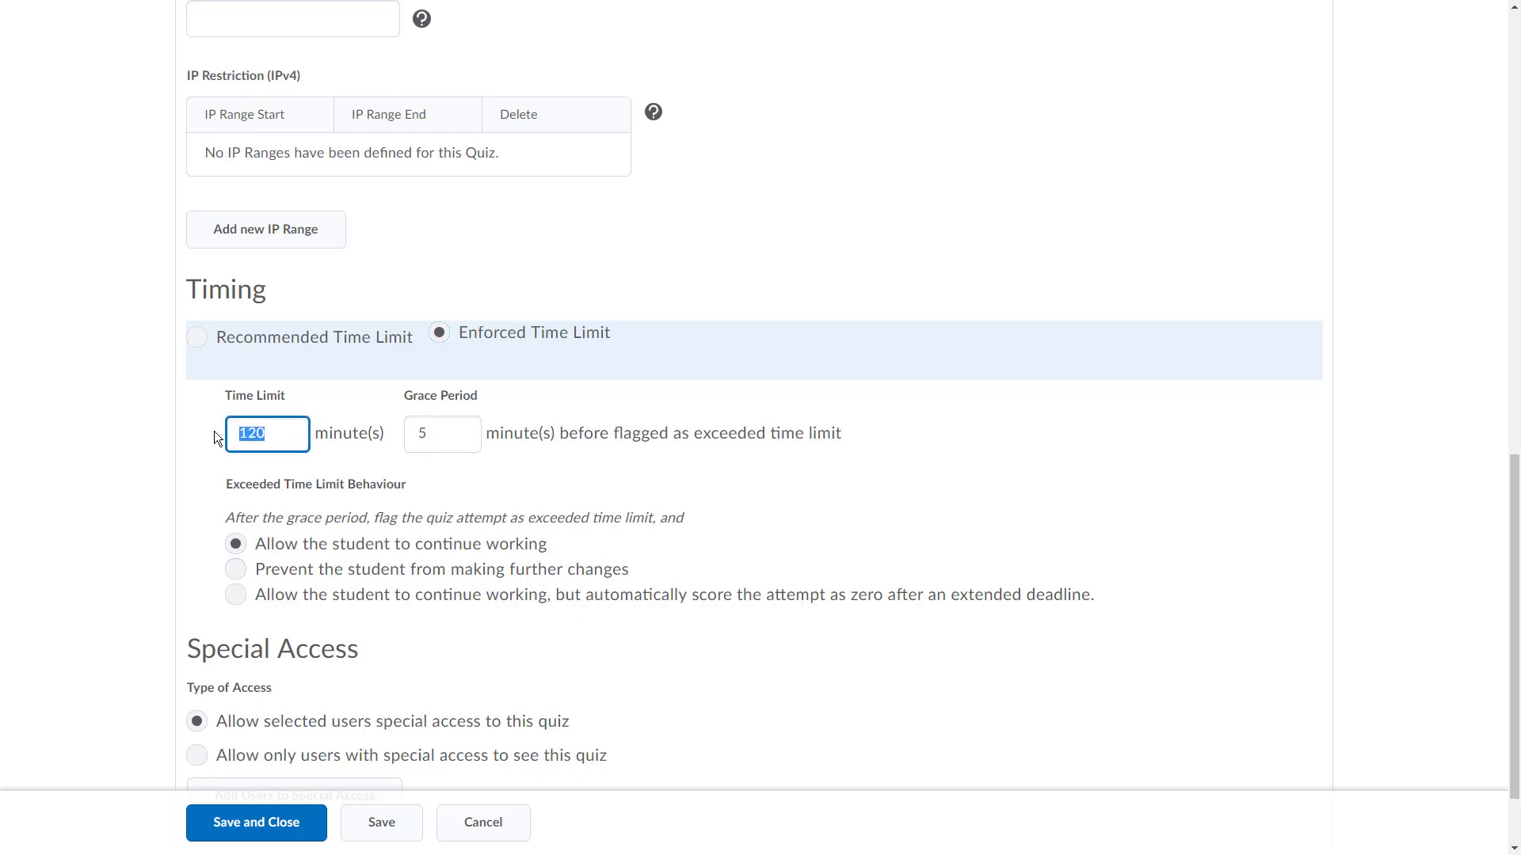
pyautogui.write('5')
pyautogui.moveTo(460, 434); pyautogui.dragTo(412, 433)
pyautogui.write('1')
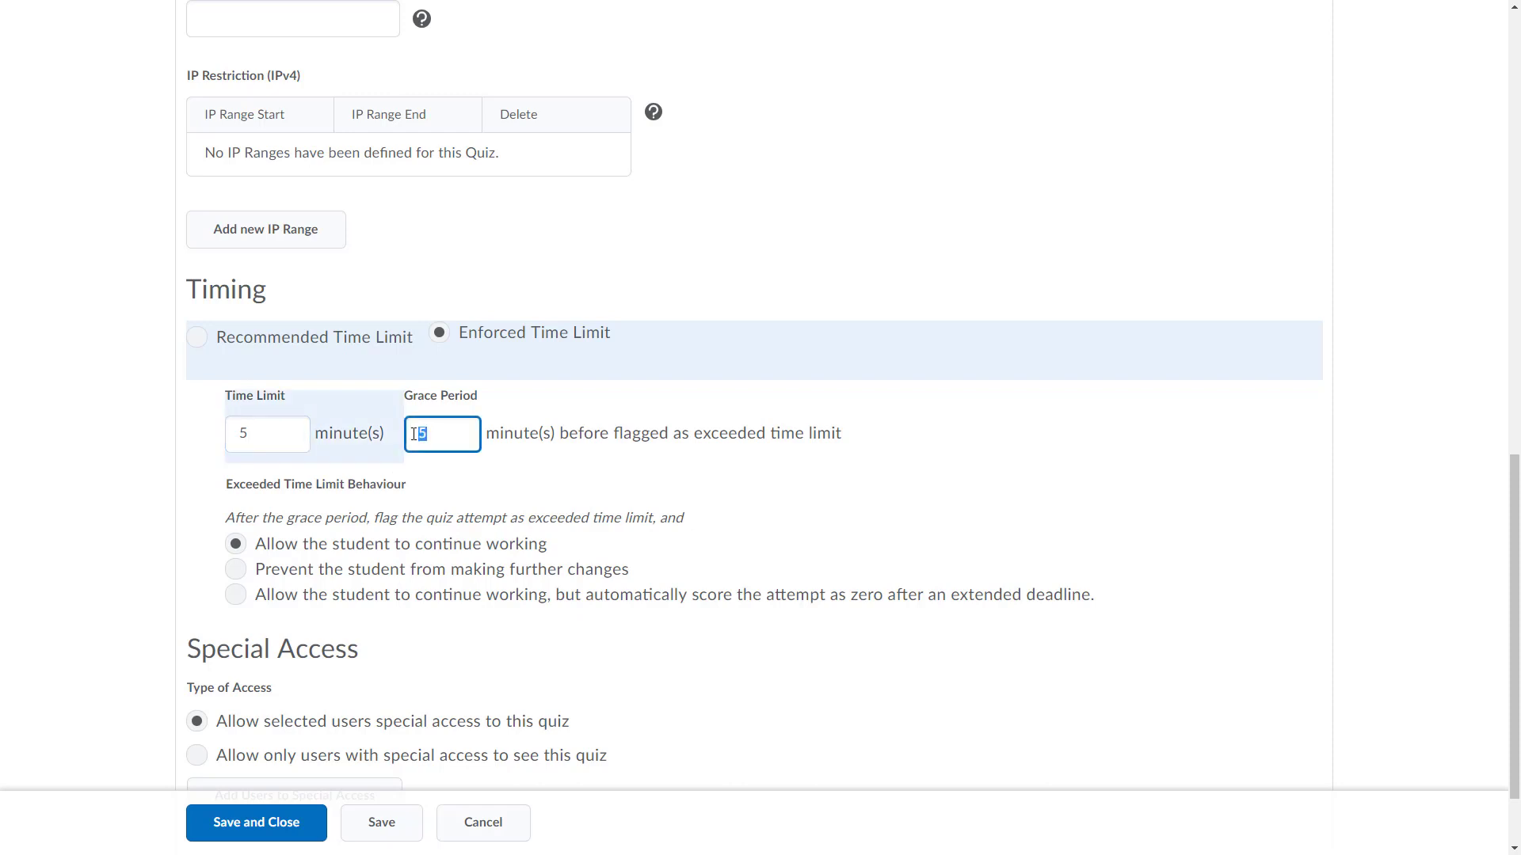
pyautogui.click(512, 540)
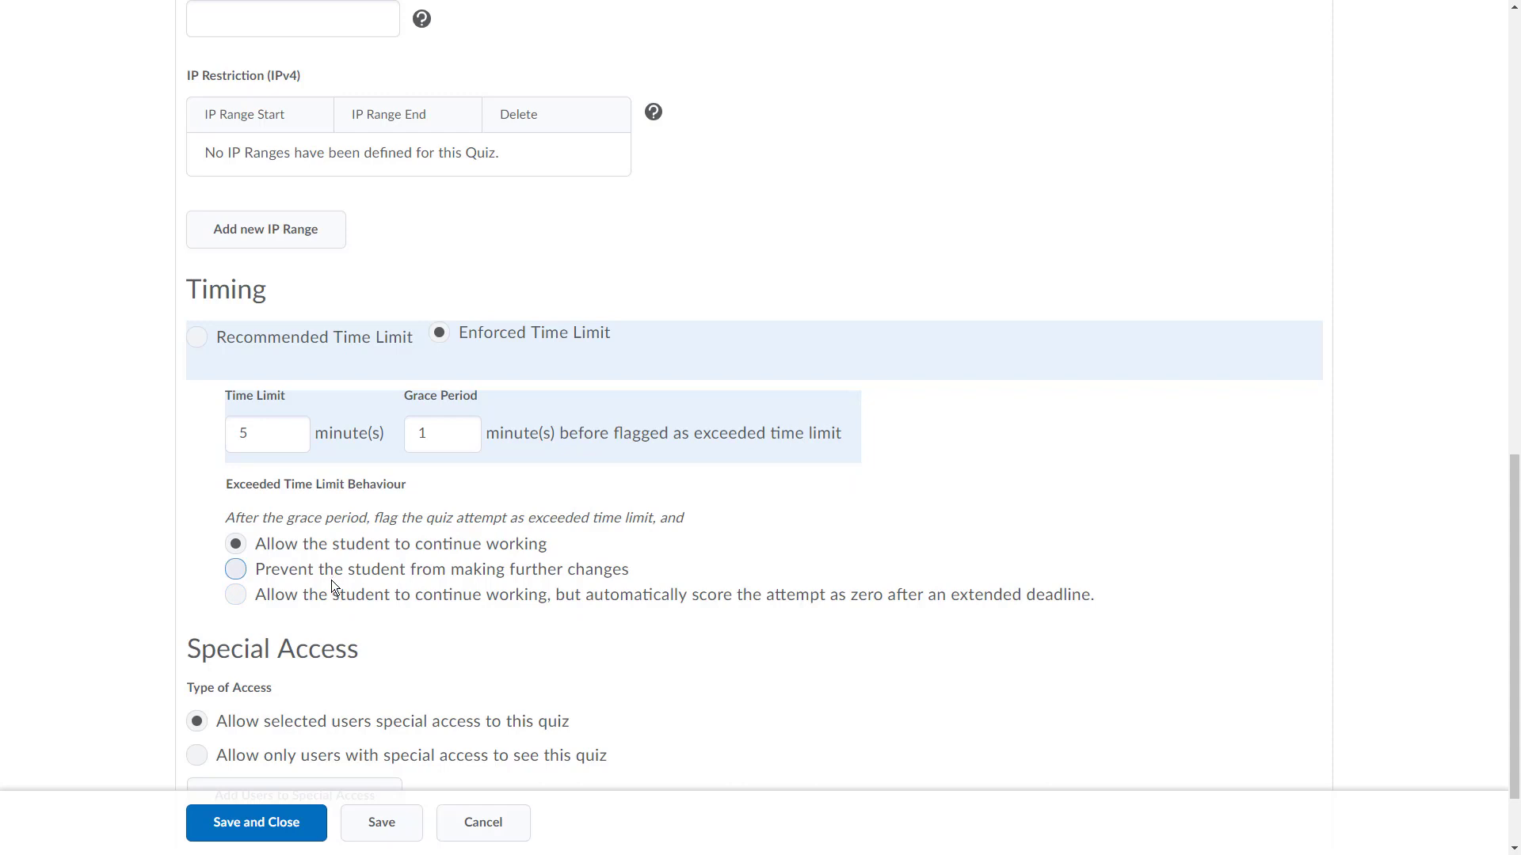
# - Set the exceeded time limit behaviour to prevent the student from making further changes, and open the quiz's assessment settings
pyautogui.click(236, 570)
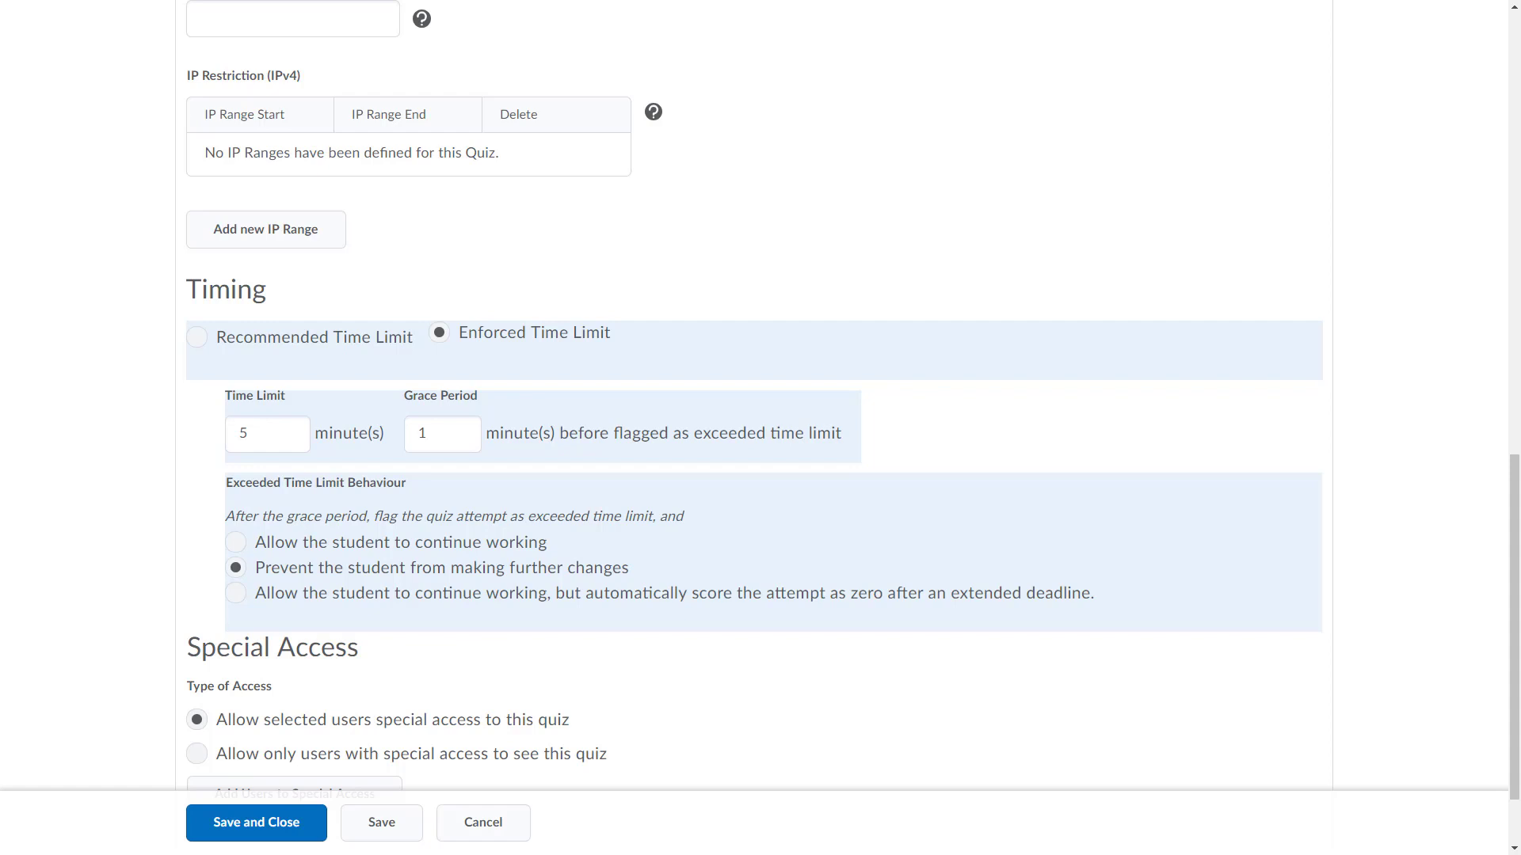
pyautogui.scroll(8, 599, 669)
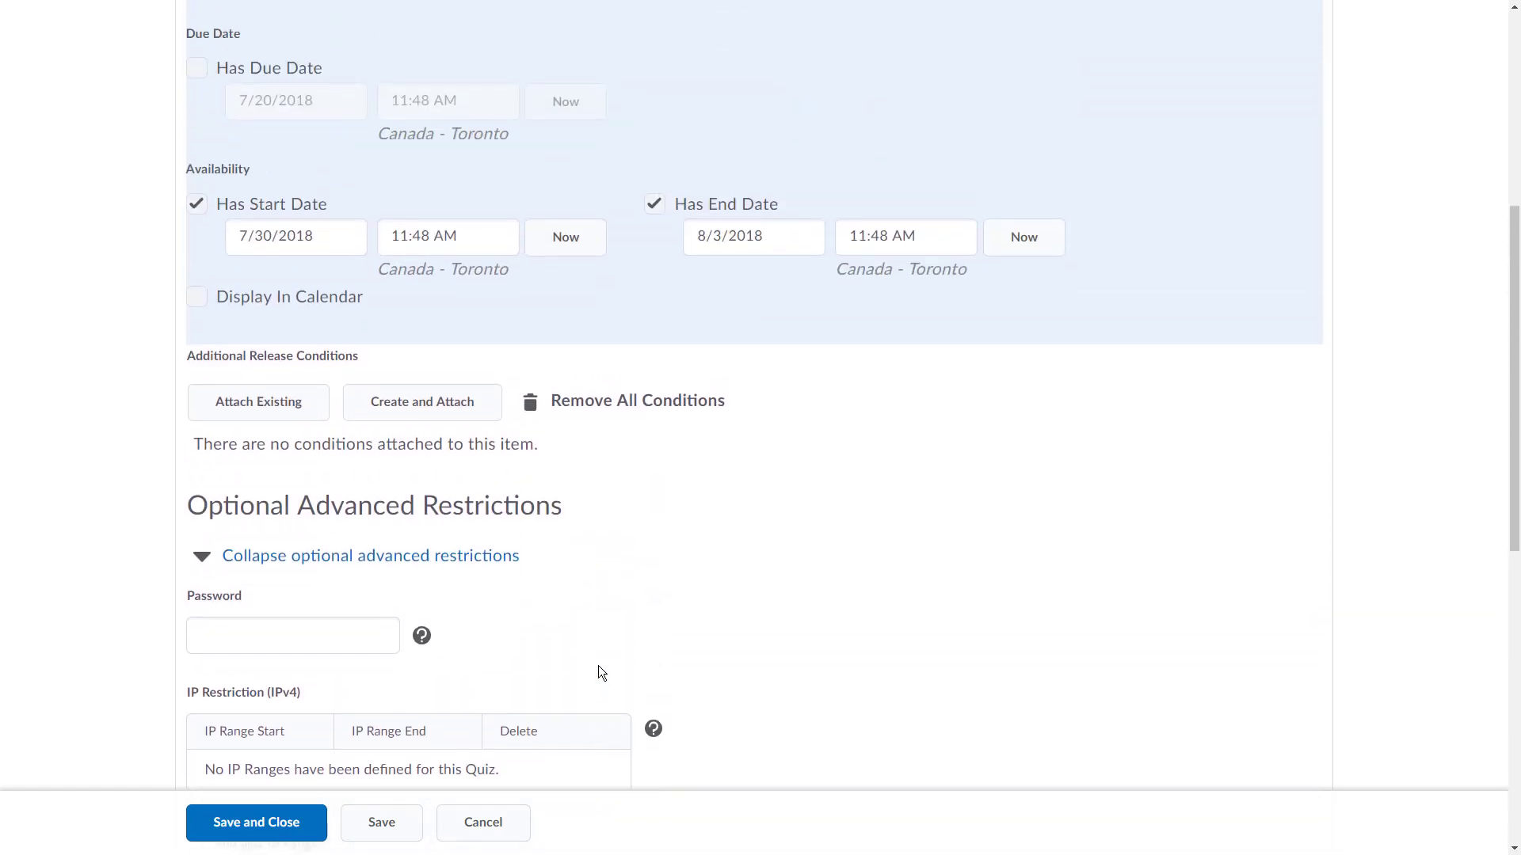
pyautogui.scroll(4, 597, 665)
pyautogui.click(536, 138)
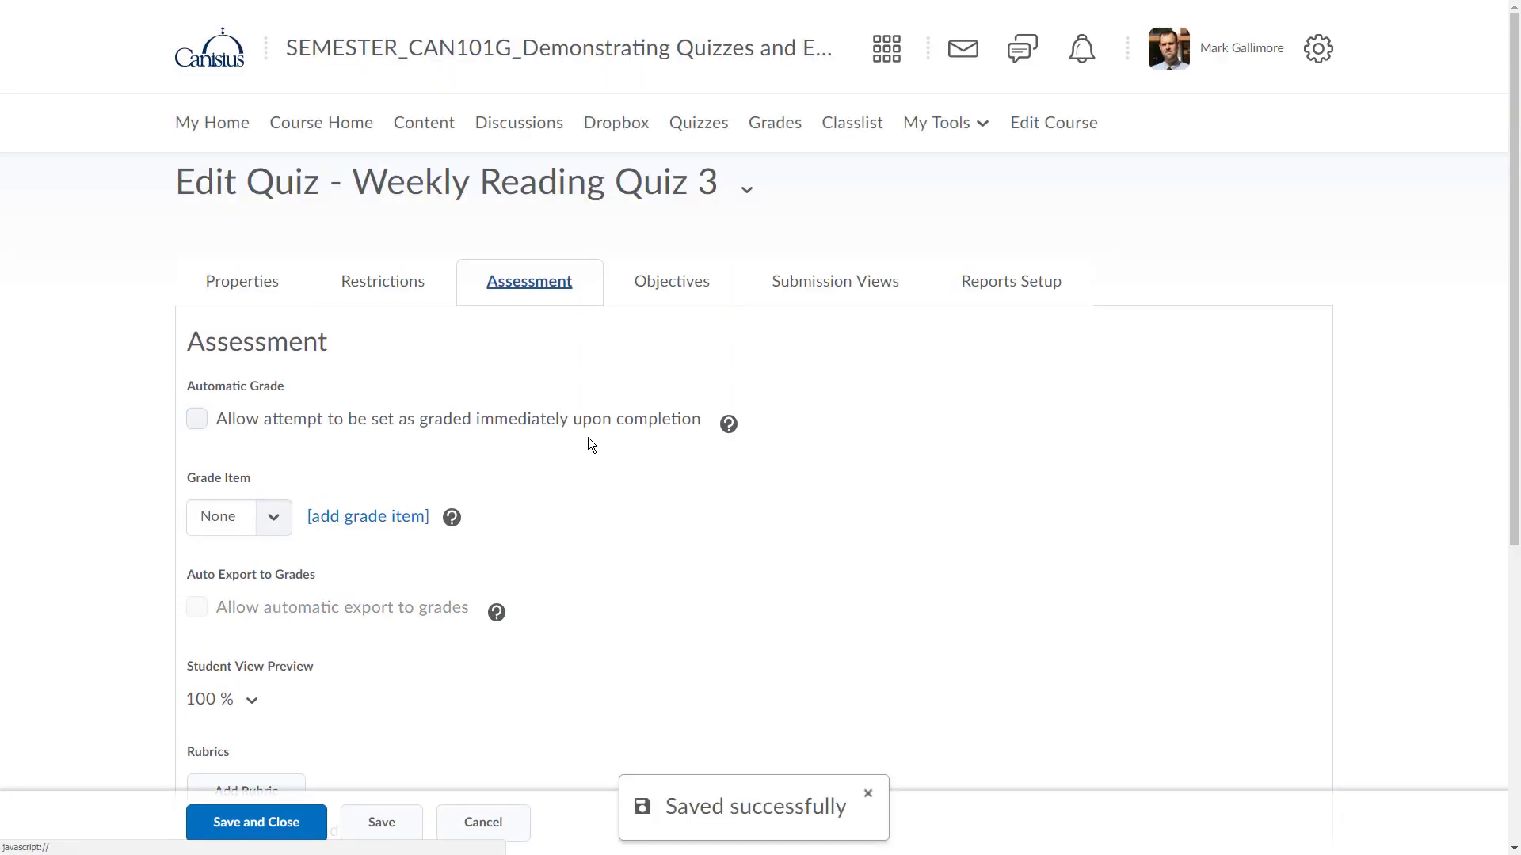
# - Check which grade items are available to associate with the quiz
pyautogui.scroll(-2, 587, 438)
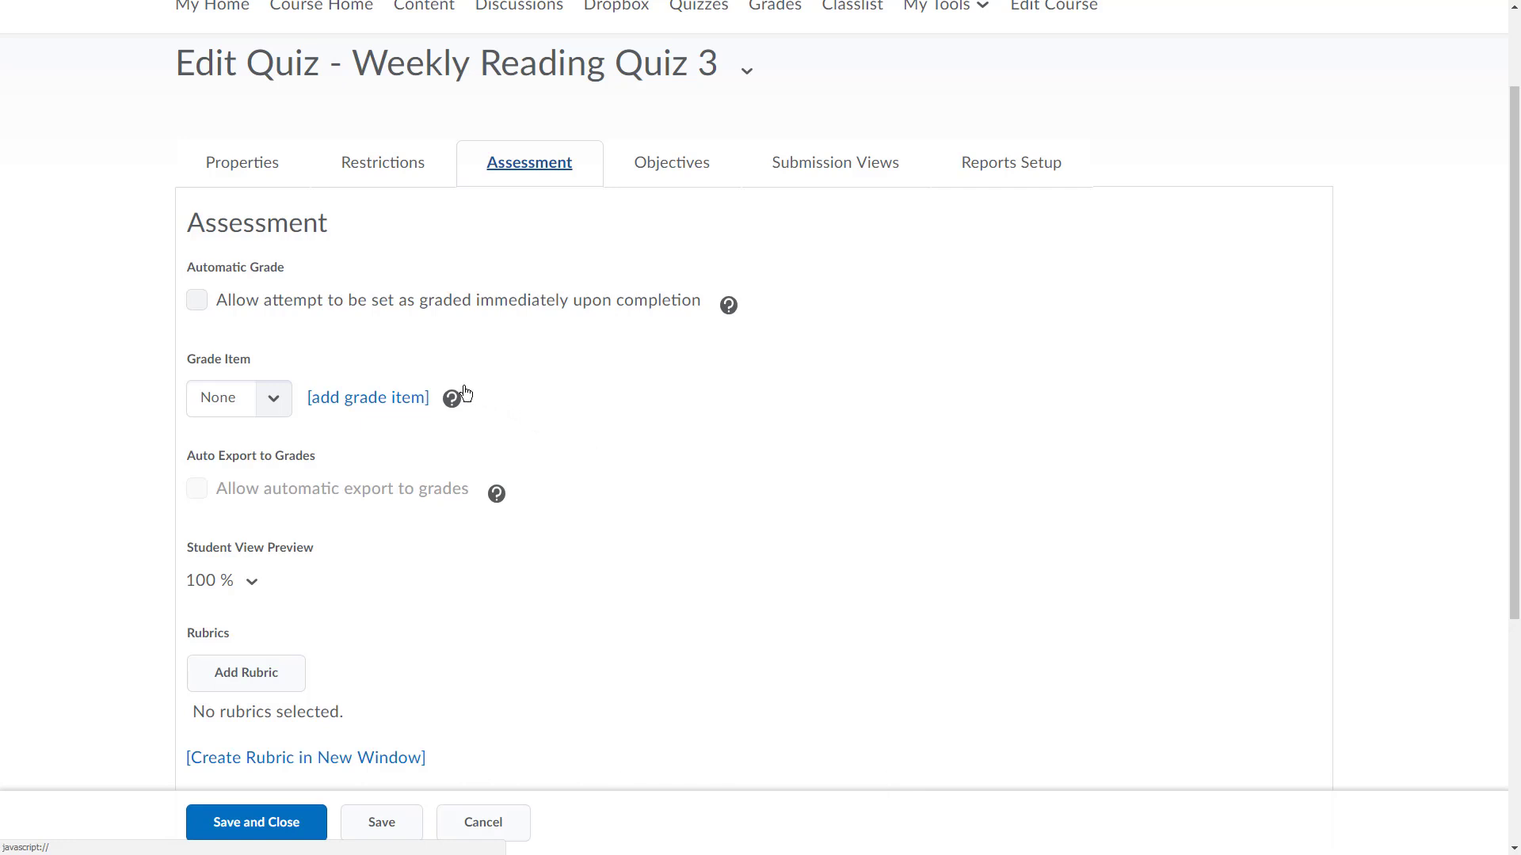
pyautogui.scroll(-2, 460, 480)
pyautogui.click(269, 245)
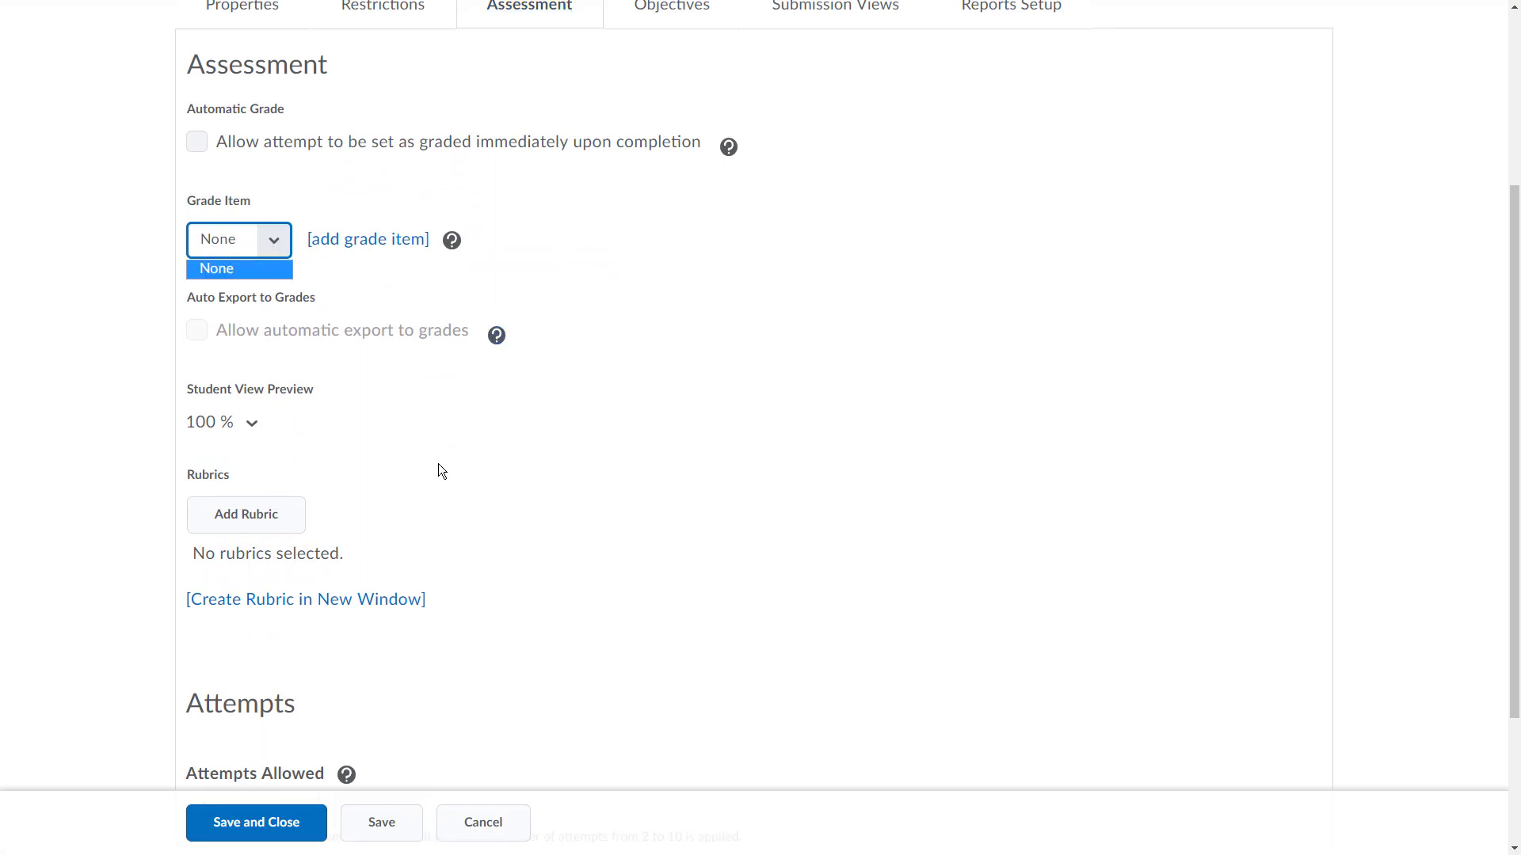
# - Allow 2 quiz attempts with Highest Attempt as the overall grade calculation, and save and close the quiz
pyautogui.scroll(-3, 438, 463)
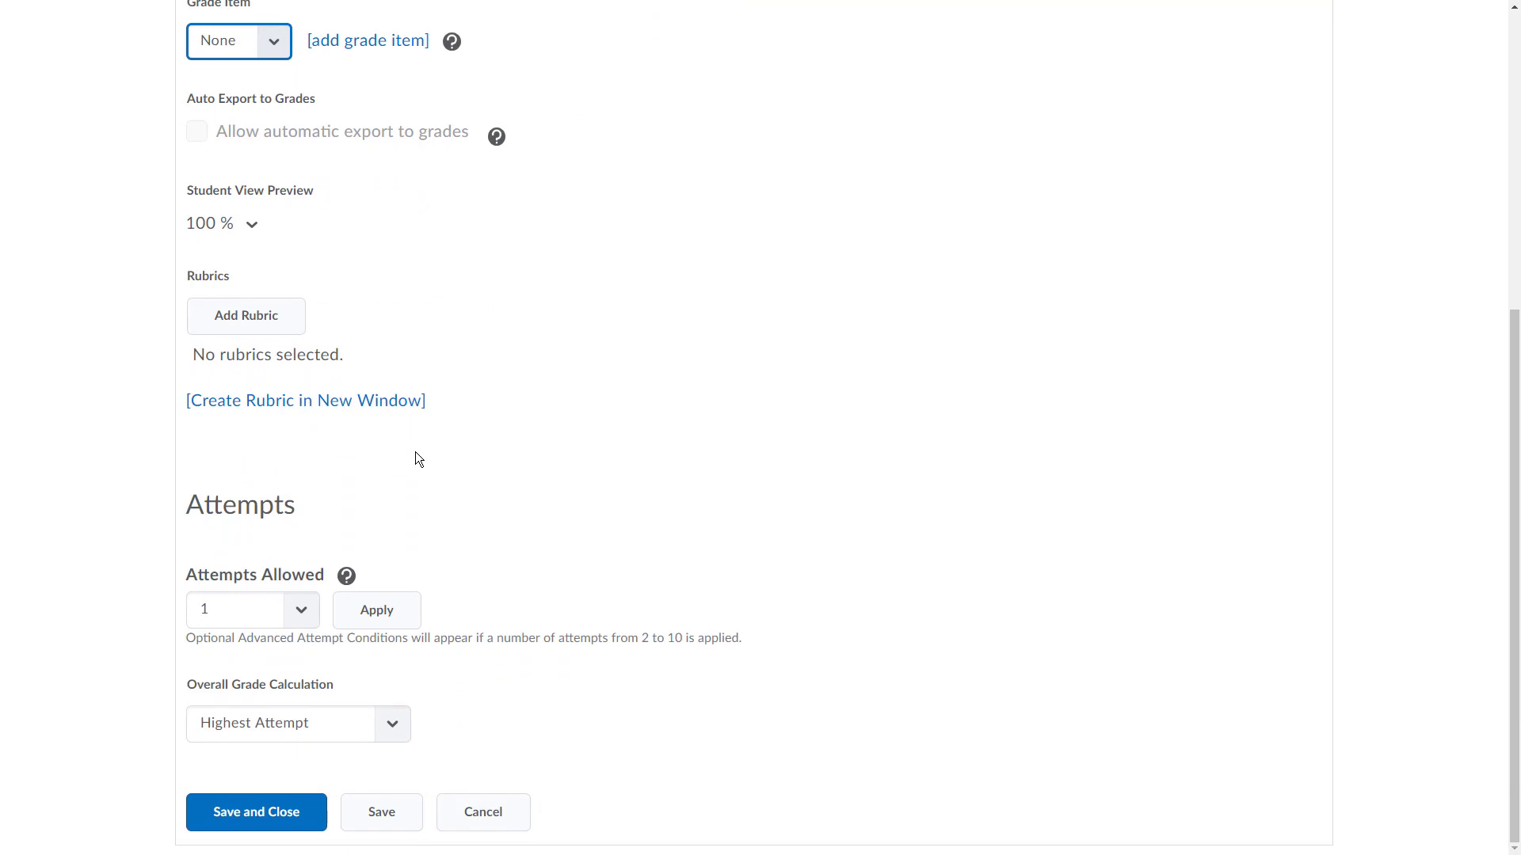
pyautogui.click(261, 624)
pyautogui.click(291, 618)
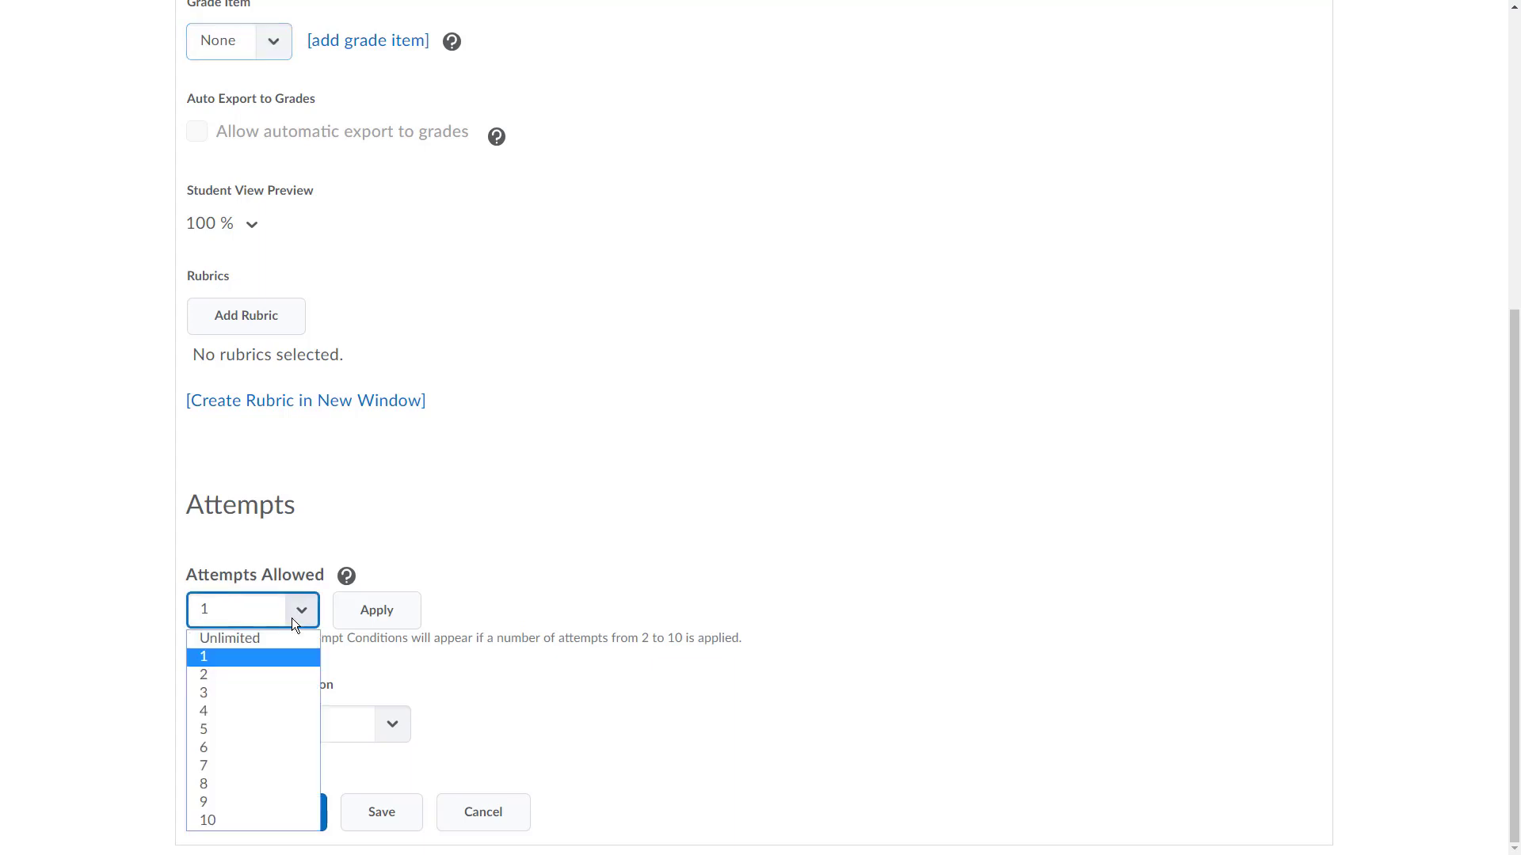
pyautogui.click(230, 673)
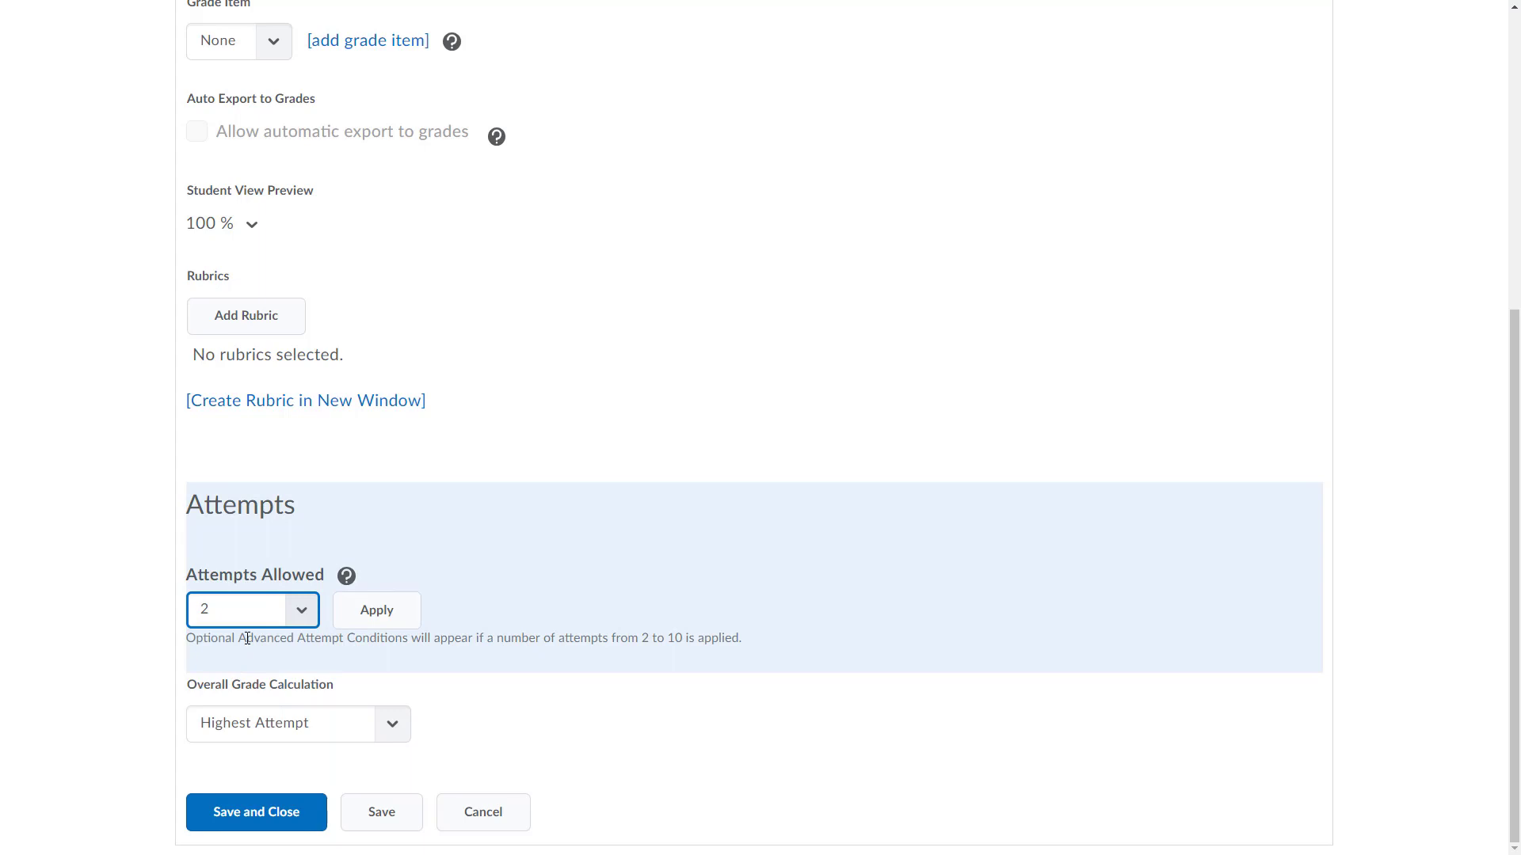
pyautogui.click(245, 679)
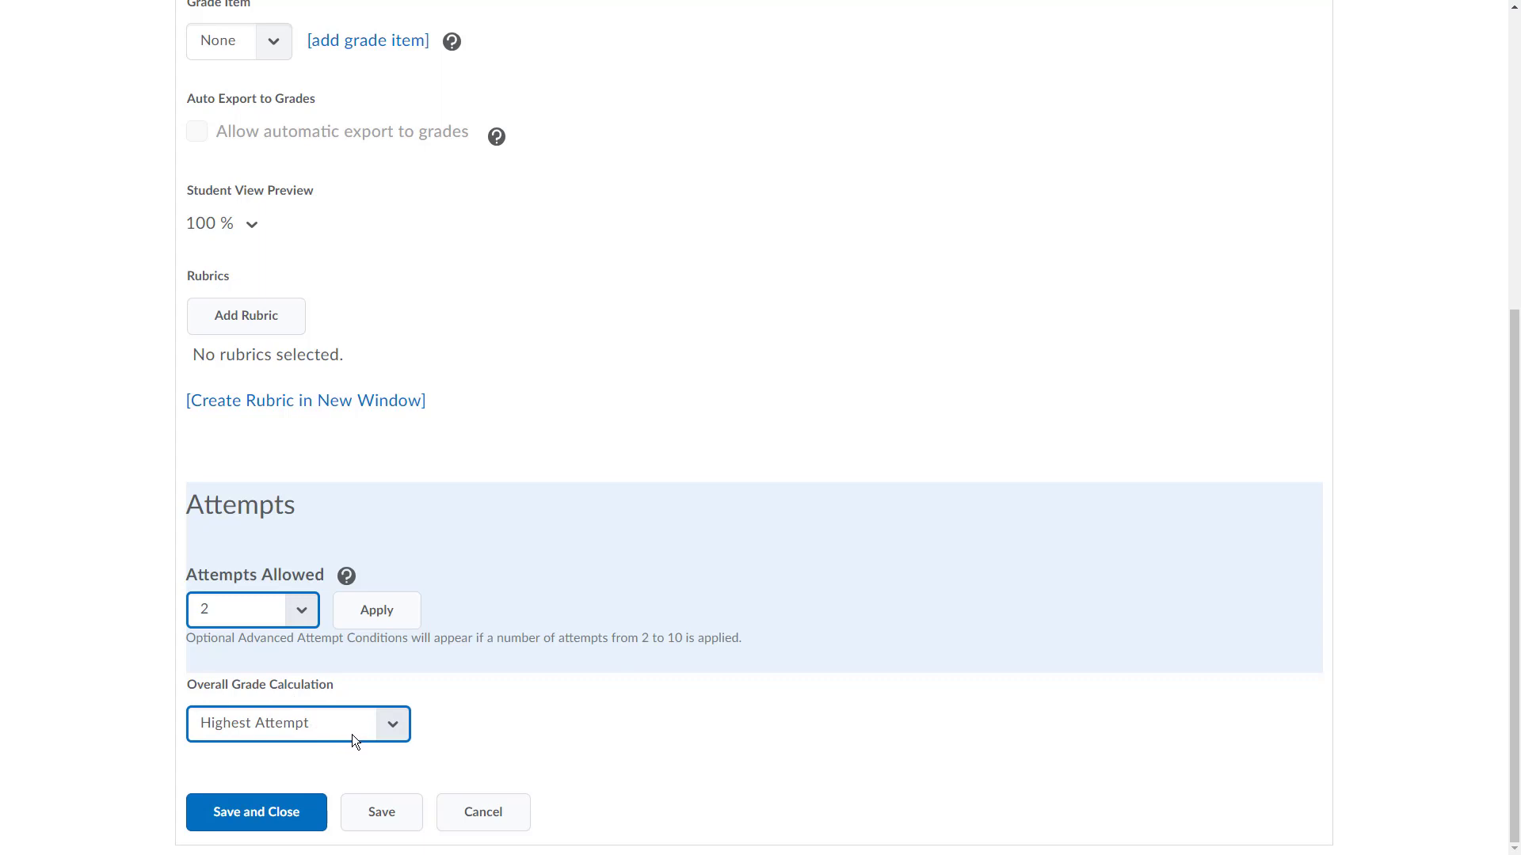
pyautogui.click(272, 812)
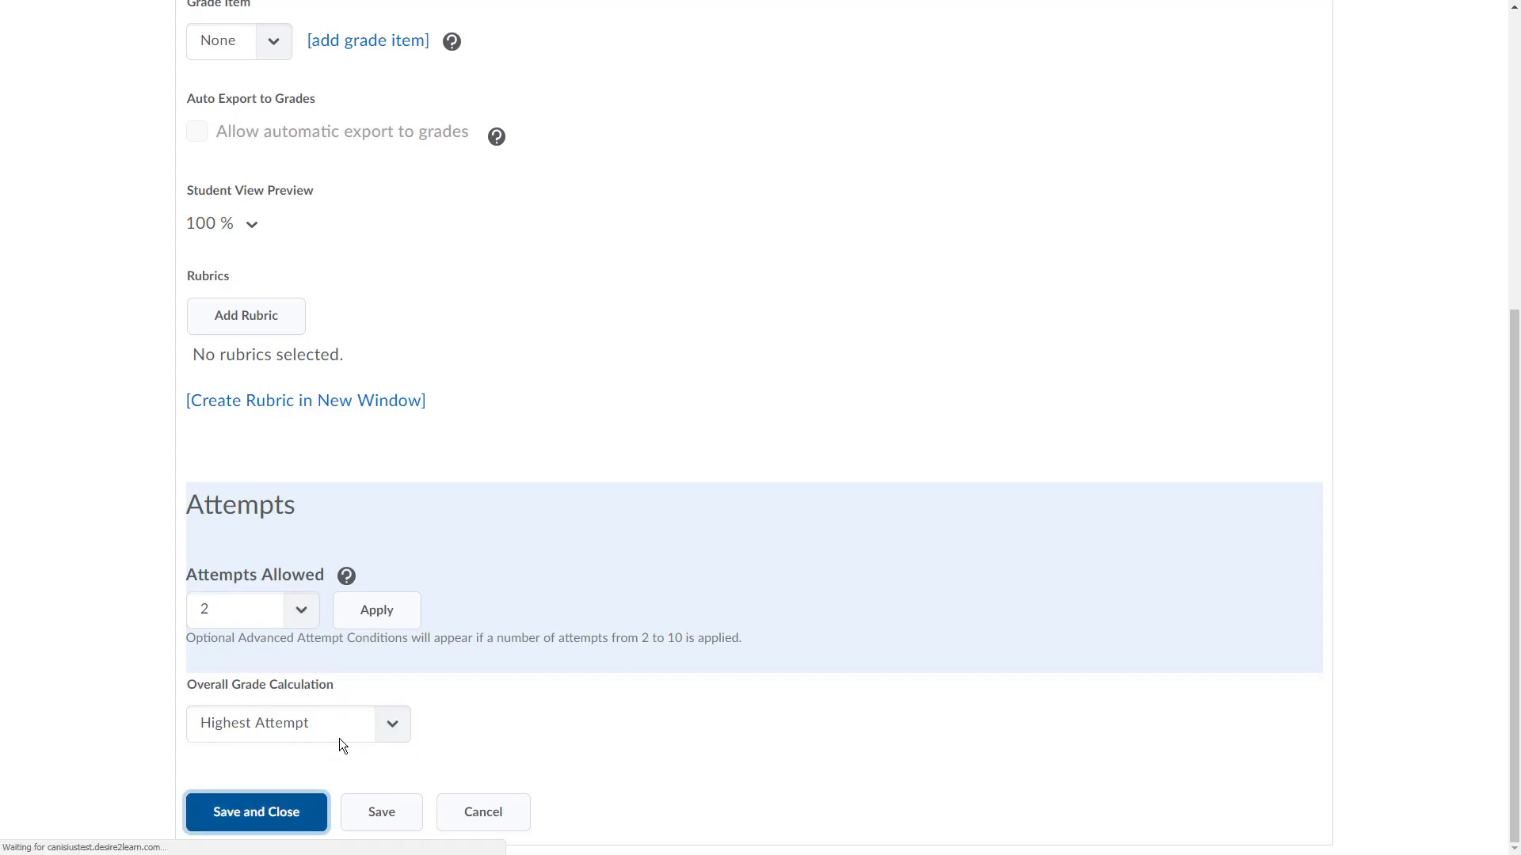